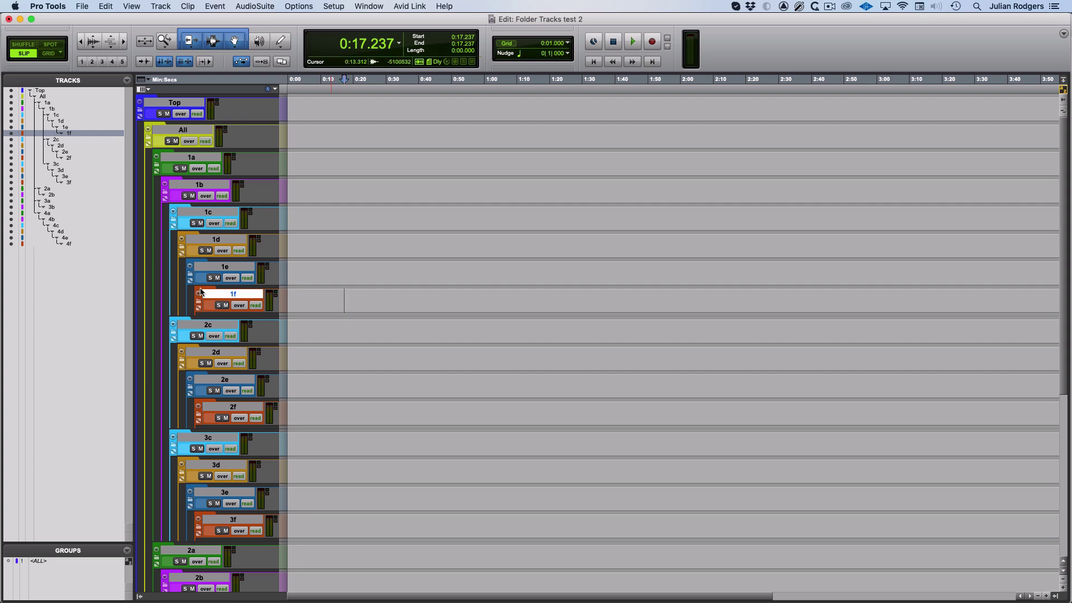
# Step: Toggle folder 1e closed and open several times, then select 0:22.698–1:11.850 on track 1f
pyautogui.click(190, 277)
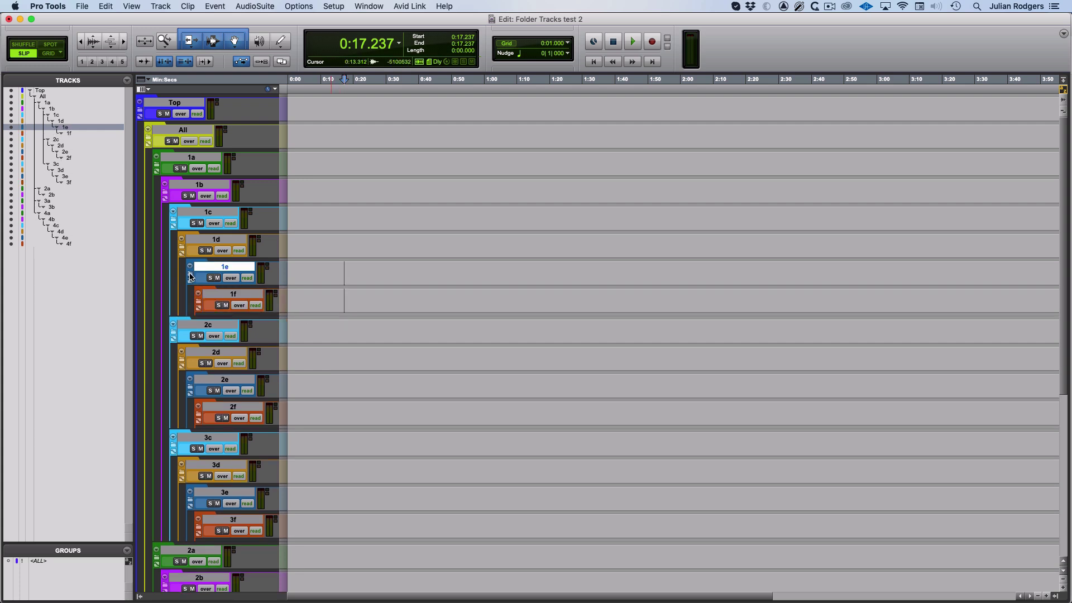
pyautogui.click(190, 277)
pyautogui.click(190, 276)
pyautogui.click(190, 276)
pyautogui.click(190, 277)
pyautogui.click(190, 276)
pyautogui.click(190, 276)
pyautogui.moveTo(363, 296); pyautogui.dragTo(523, 301)
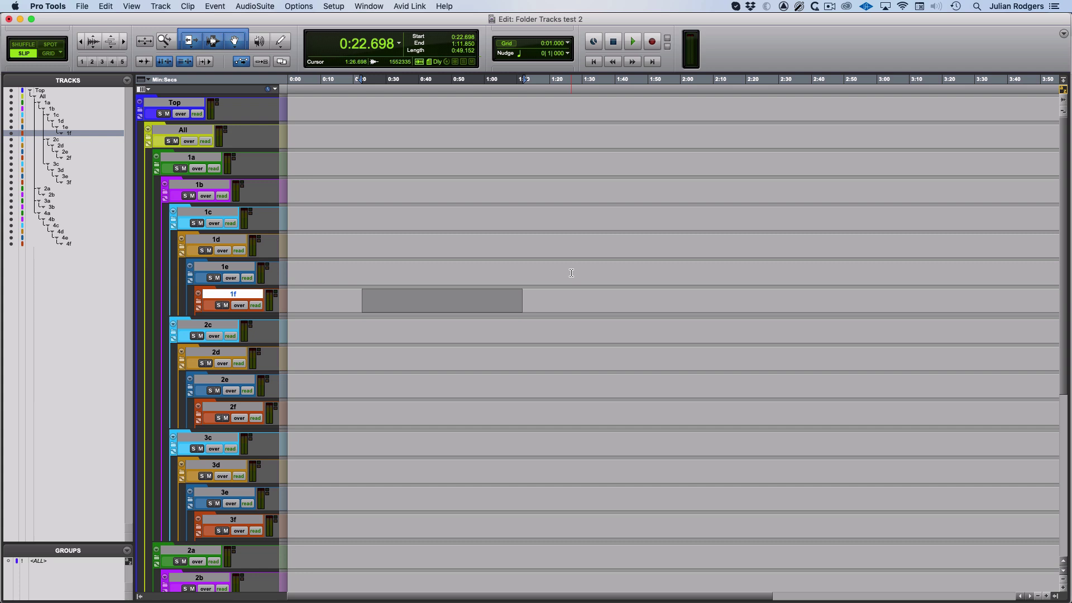
pyautogui.press('p')
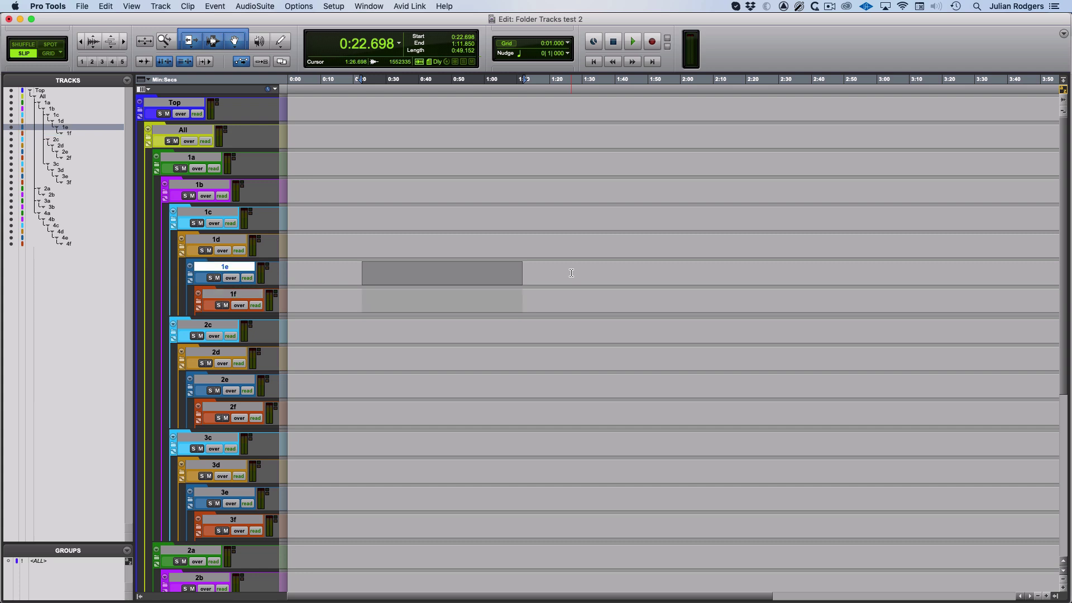
pyautogui.hotkey('ctrl', 'alt', 'Up')
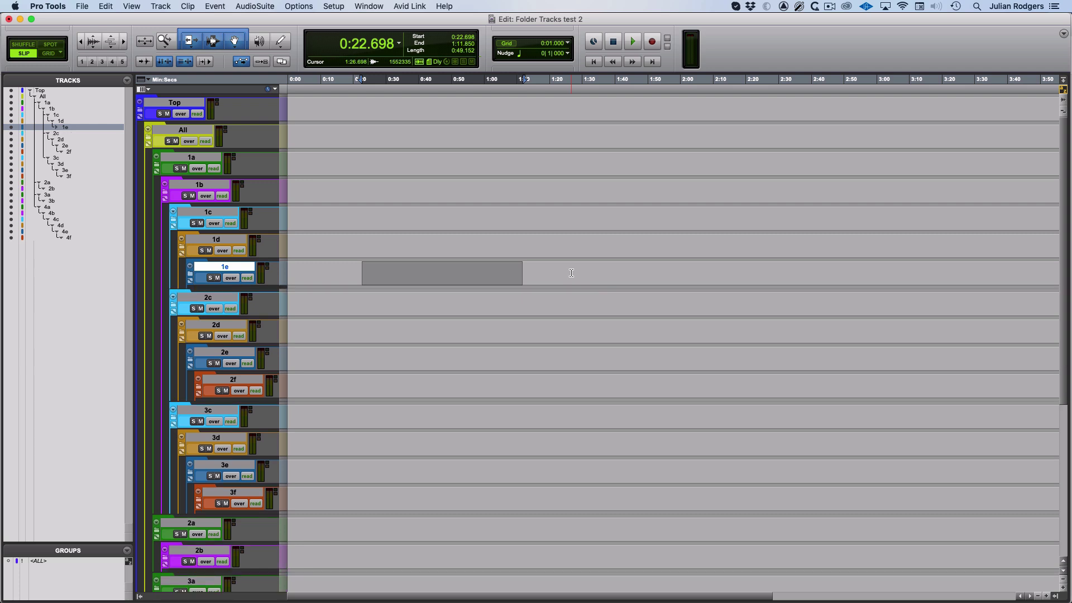
pyautogui.hotkey('ctrl', 'alt', 'Down')
pyautogui.hotkey('ctrl', 'alt', 'Up')
pyautogui.hotkey('ctrl', 'alt', 'Down')
pyautogui.hotkey('ctrl', 'alt', 'Up')
pyautogui.hotkey('ctrl', 'alt', 'Down')
pyautogui.hotkey('ctrl', 'alt', 'Up')
pyautogui.hotkey('ctrl', 'alt', 'Down')
pyautogui.hotkey('ctrl', 'alt', 'Up')
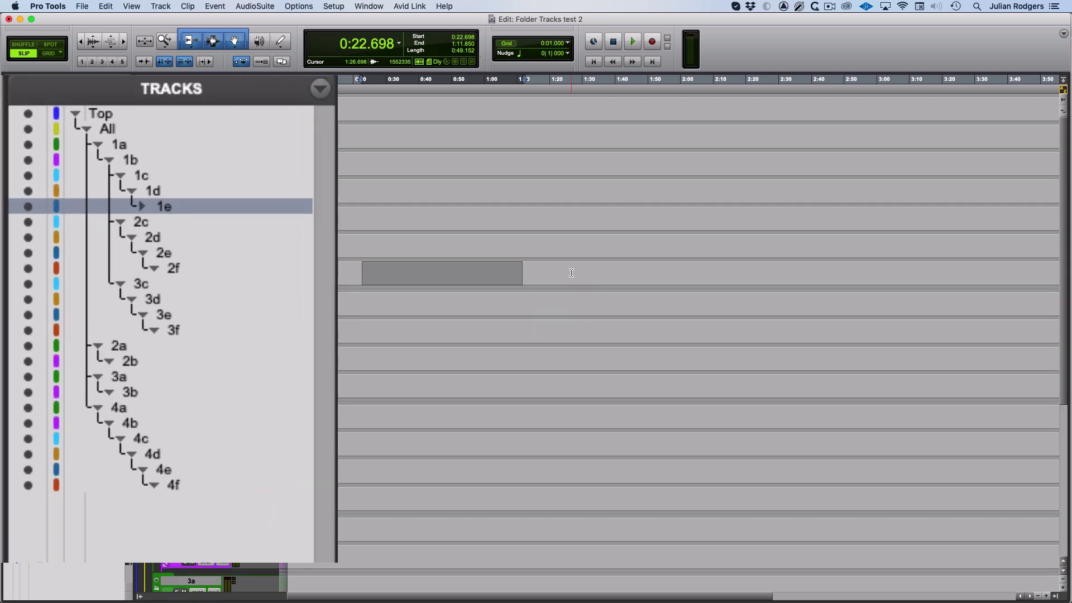
pyautogui.hotkey('ctrl', 'alt', 'Down')
pyautogui.hotkey('ctrl', 'alt', 'Up')
pyautogui.hotkey('ctrl', 'alt', 'Down')
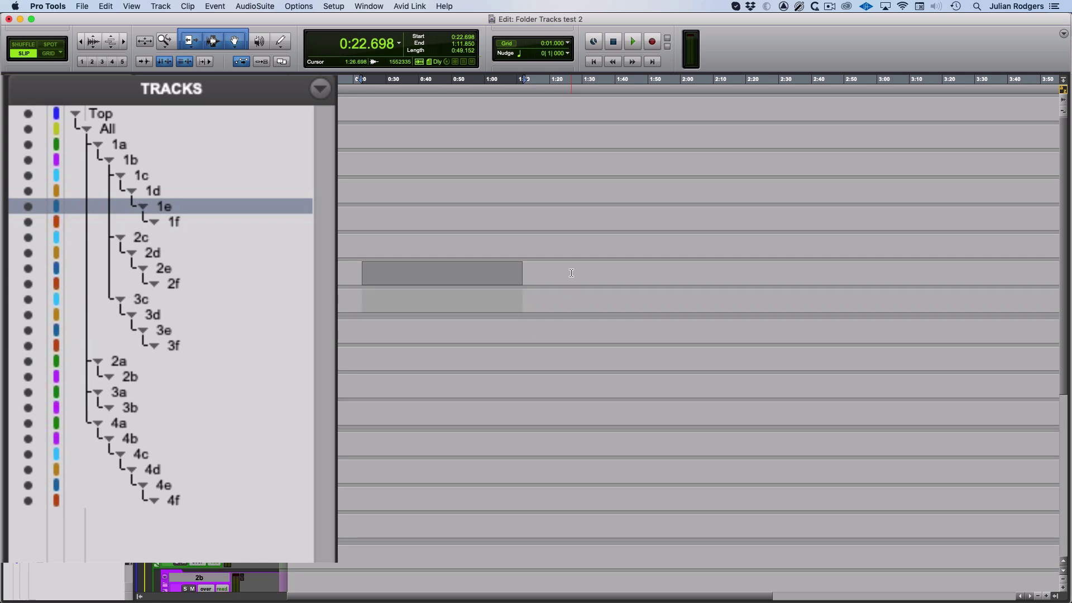
pyautogui.hotkey('ctrl', 'alt', 'Up')
pyautogui.hotkey('ctrl', 'alt', 'Down')
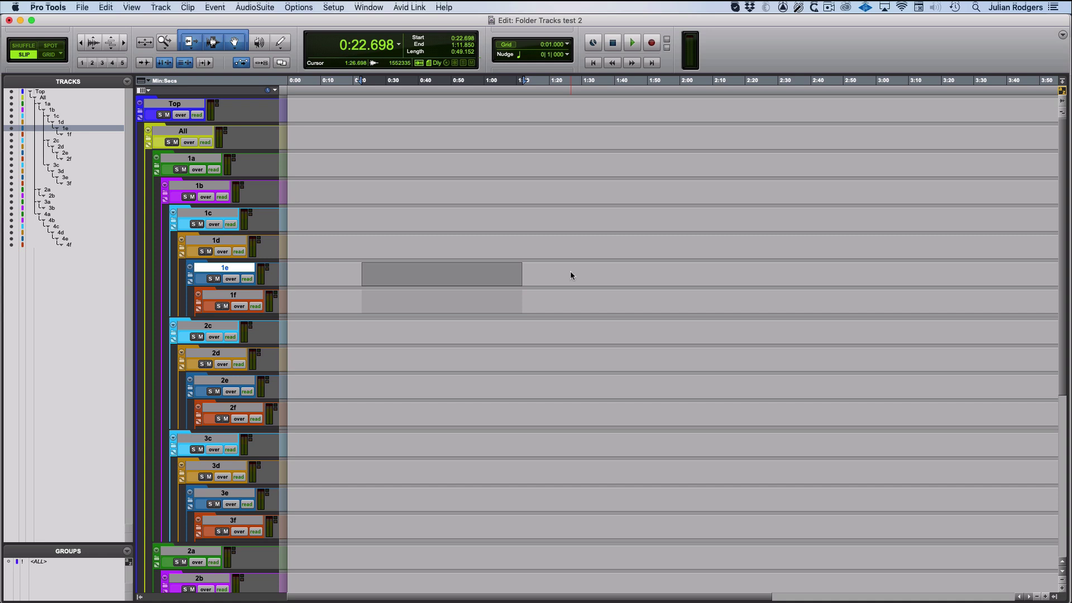
# Step: Move the time range up through folders 1d, 1c, 1b and 1a and back down, ending on 1f
pyautogui.press('p')
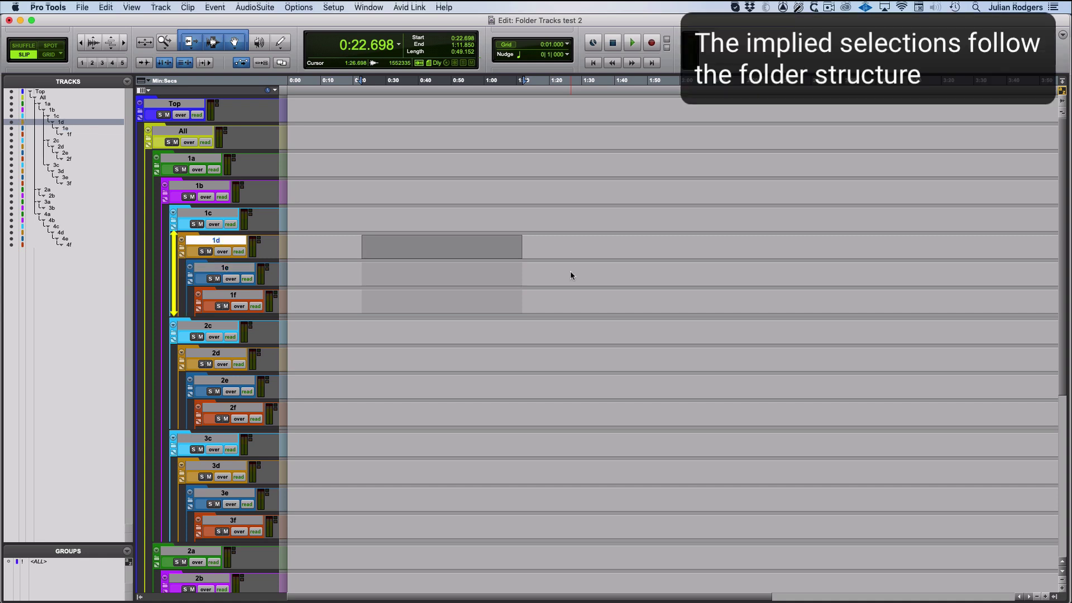
pyautogui.press('p')
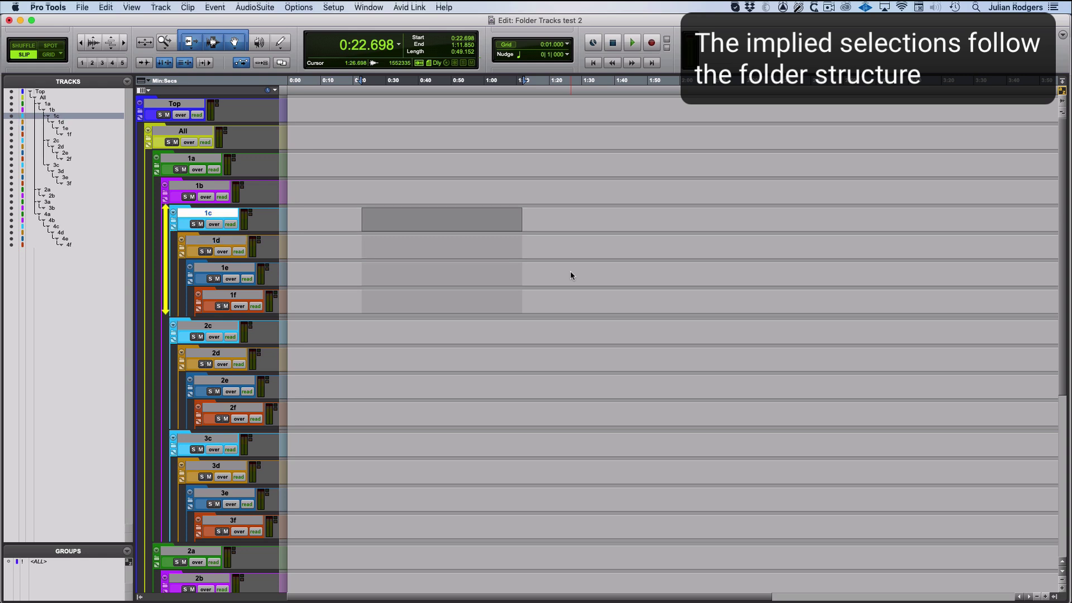
pyautogui.press('p')
pyautogui.press(';')
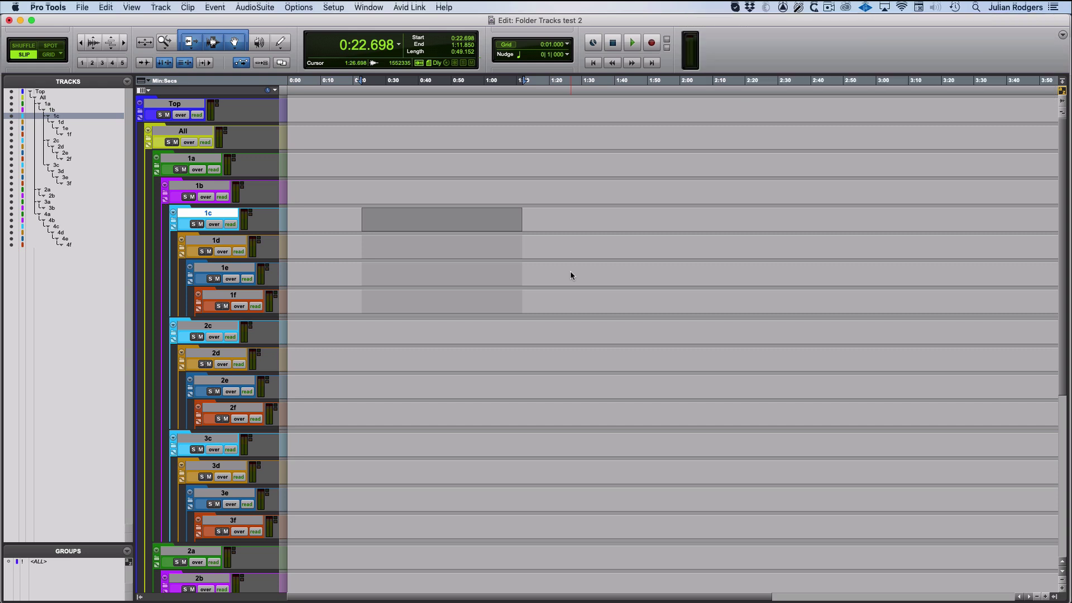
pyautogui.press('p')
pyautogui.press('p')
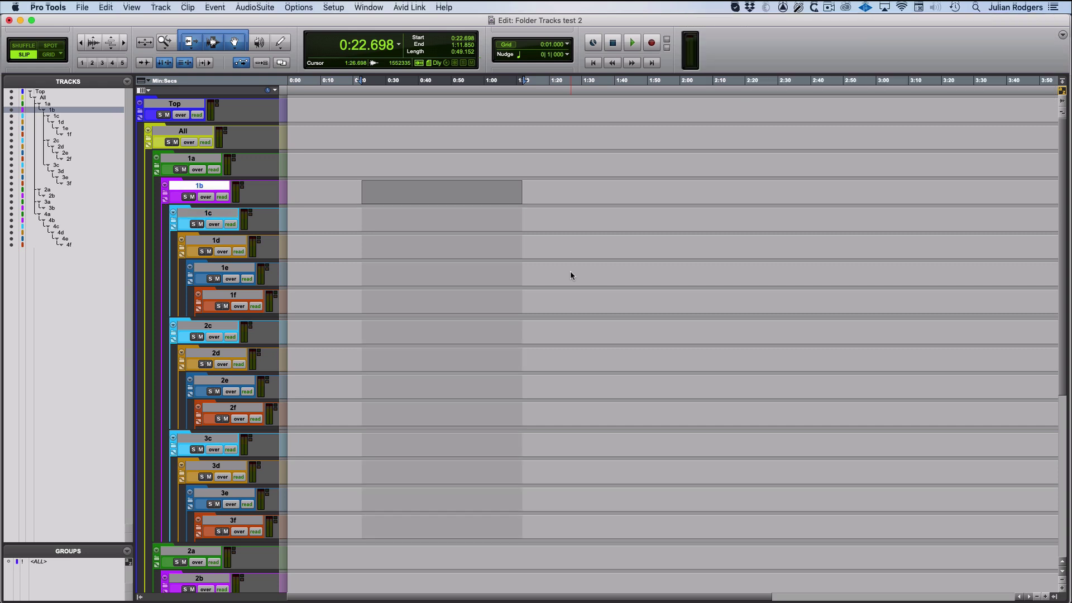
pyautogui.press(';')
pyautogui.press(';')
pyautogui.press(';')
pyautogui.press(';')
pyautogui.press(';')
pyautogui.press(';')
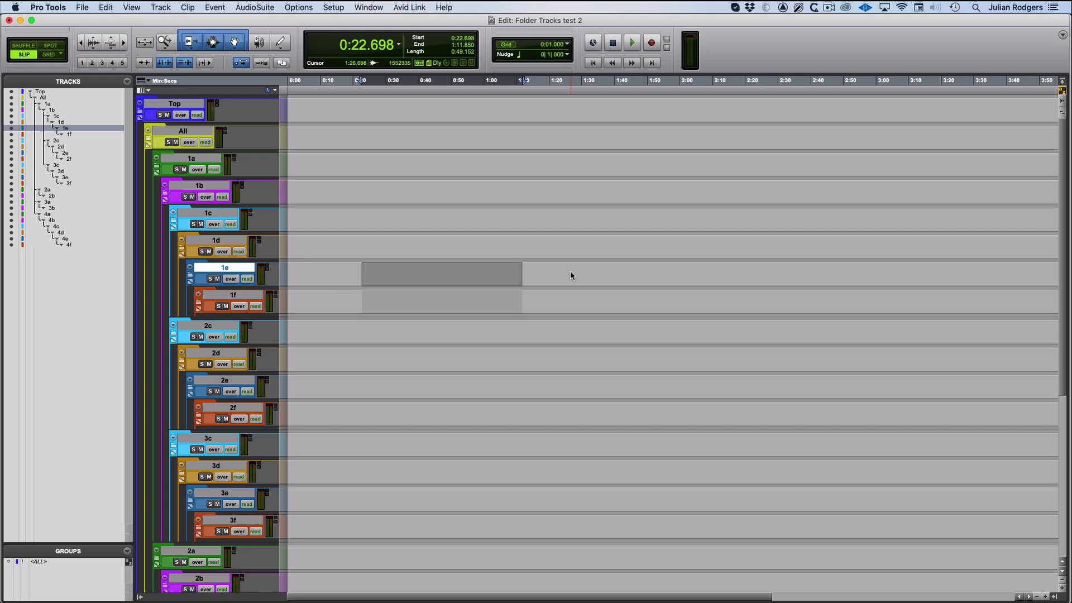
pyautogui.press('p')
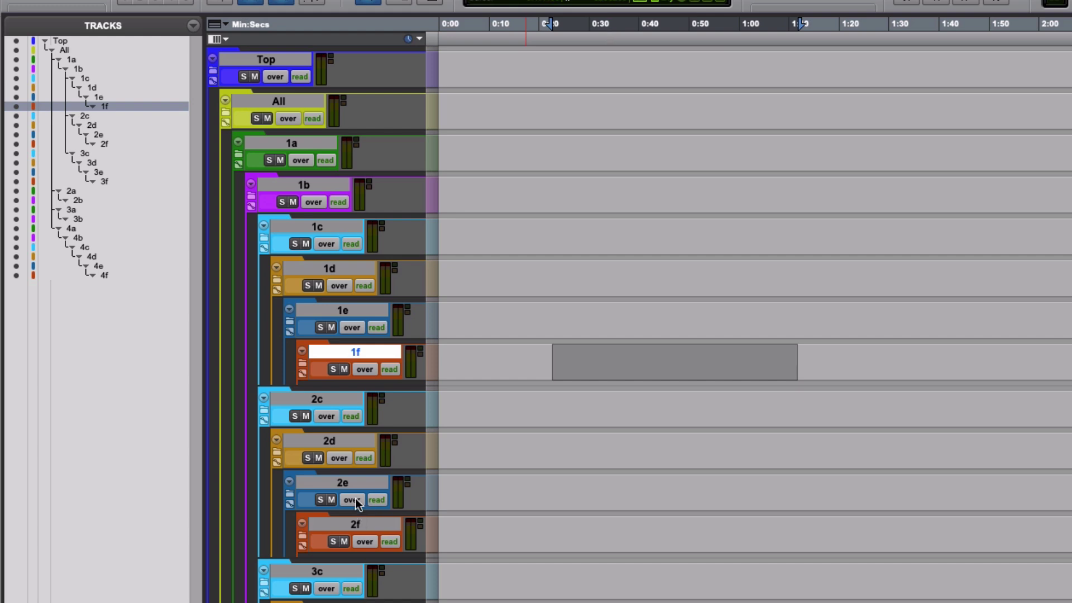
pyautogui.click(355, 487)
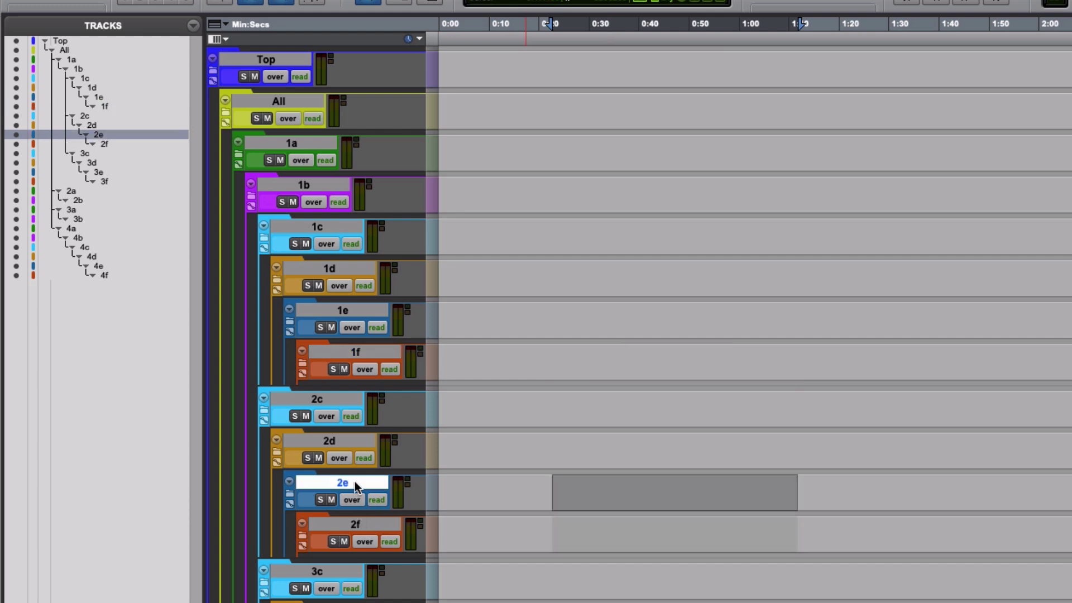
pyautogui.click(366, 520)
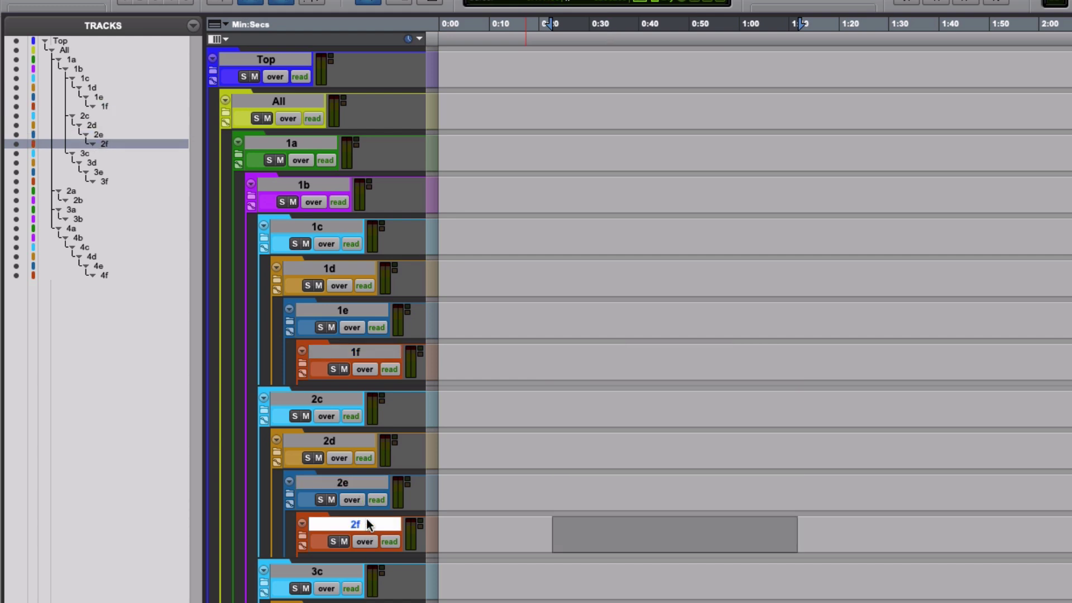
pyautogui.click(361, 484)
pyautogui.moveTo(361, 484); pyautogui.dragTo(374, 363)
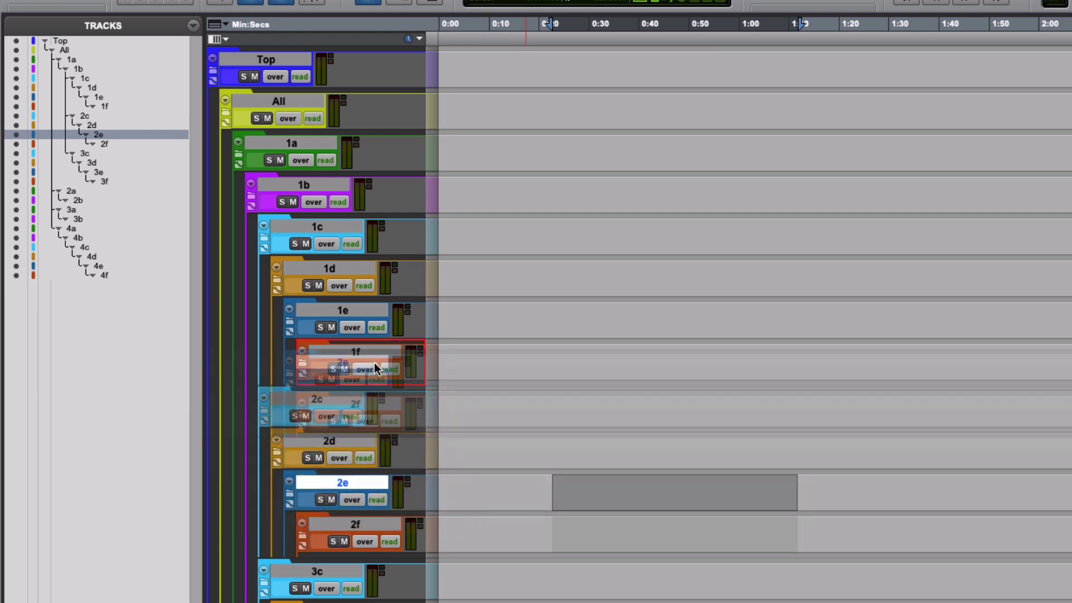
pyautogui.moveTo(374, 363); pyautogui.dragTo(343, 281)
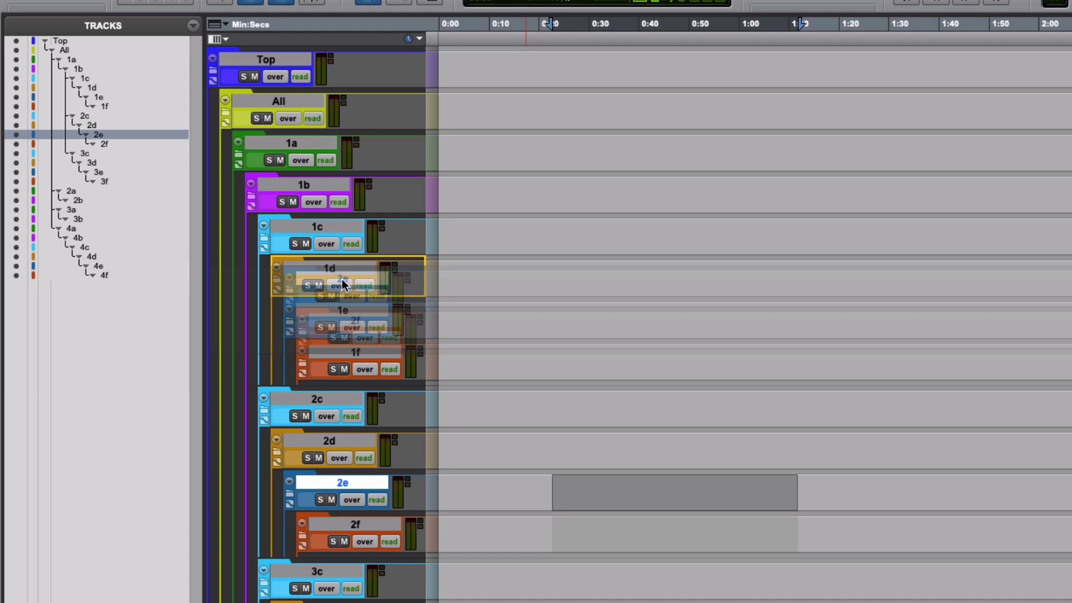
pyautogui.moveTo(342, 280); pyautogui.dragTo(352, 326)
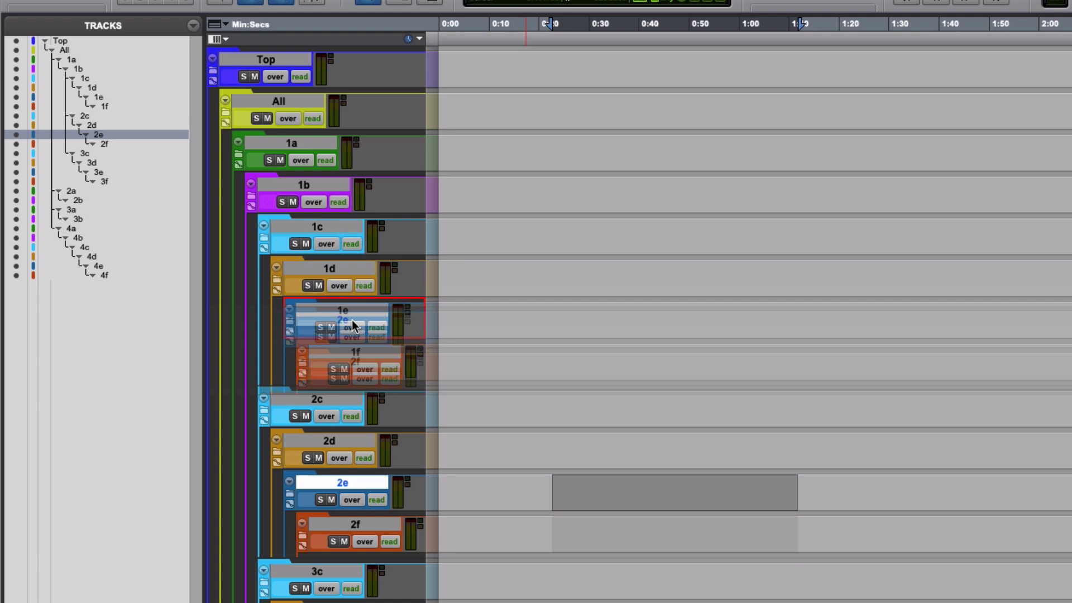
pyautogui.moveTo(353, 322); pyautogui.dragTo(353, 325)
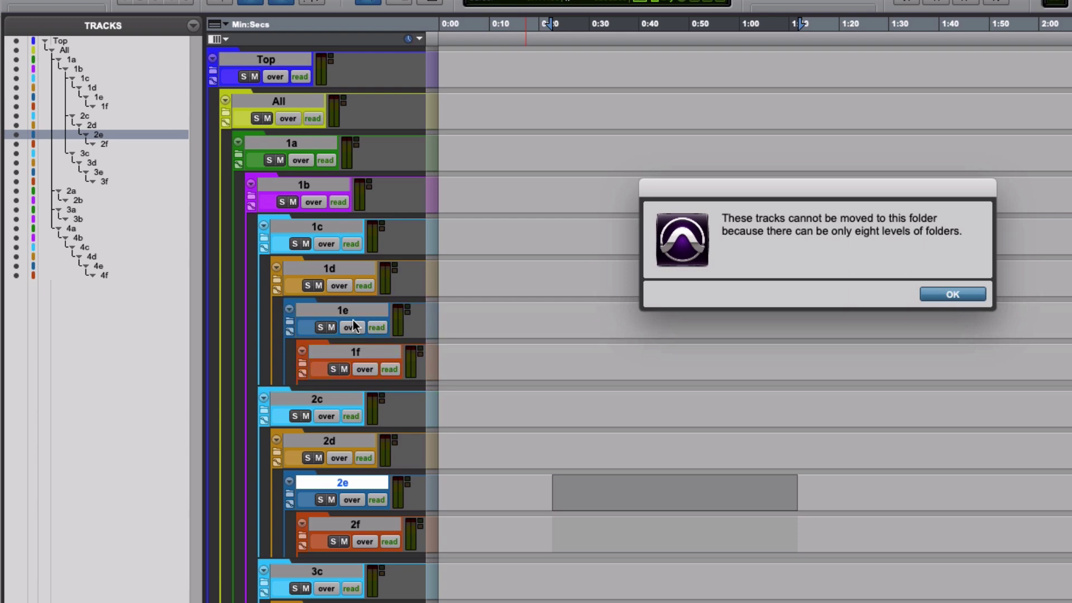
pyautogui.click(943, 296)
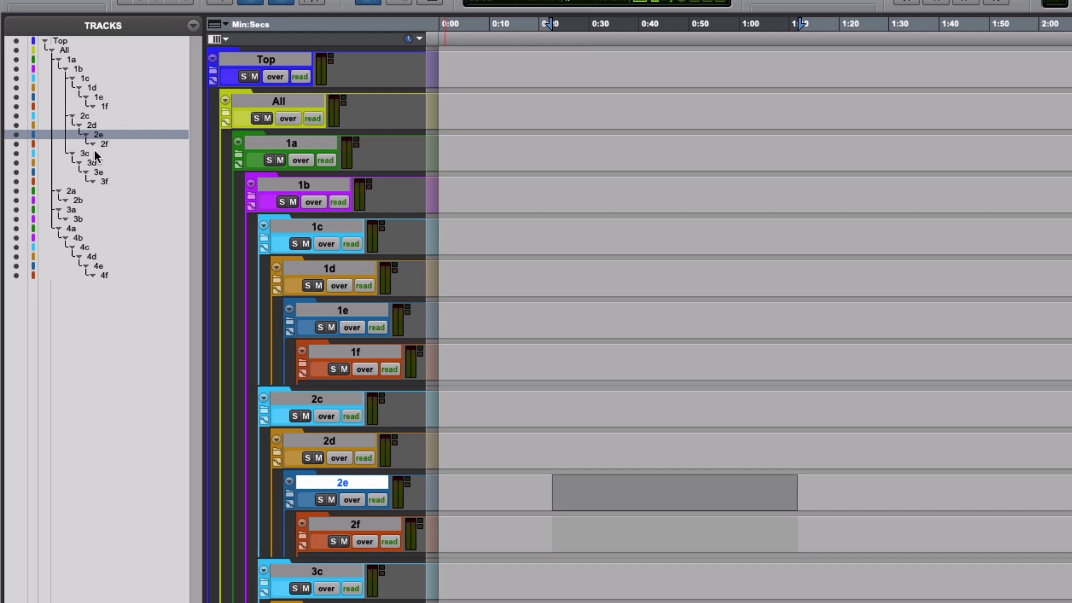
# Step: Move track 4d into folder 3b and undo it, then move folder 4b up below track 3f
pyautogui.click(92, 258)
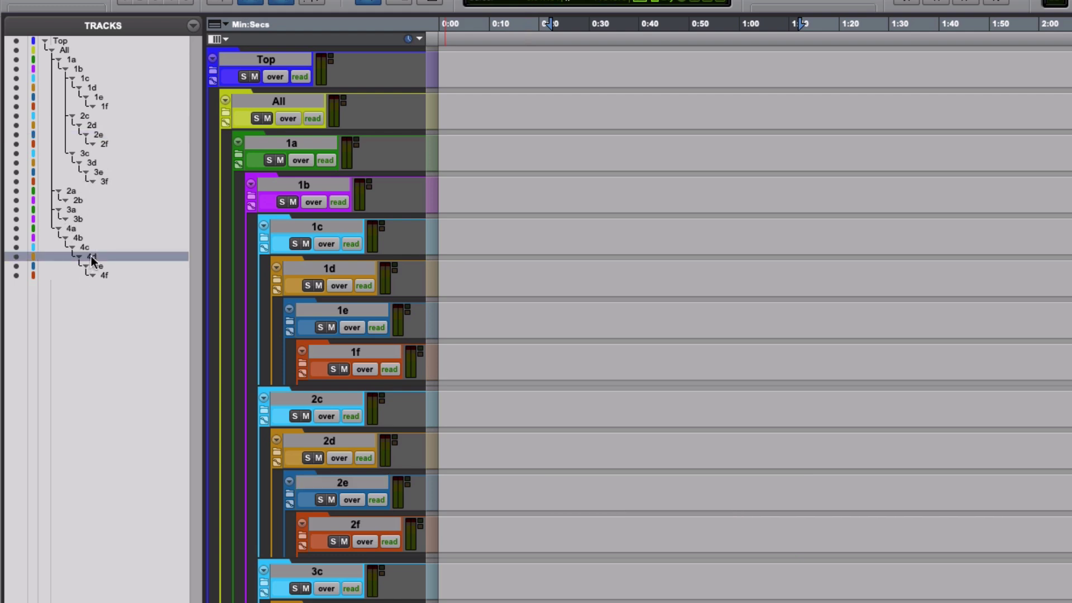
pyautogui.moveTo(92, 260); pyautogui.dragTo(82, 224)
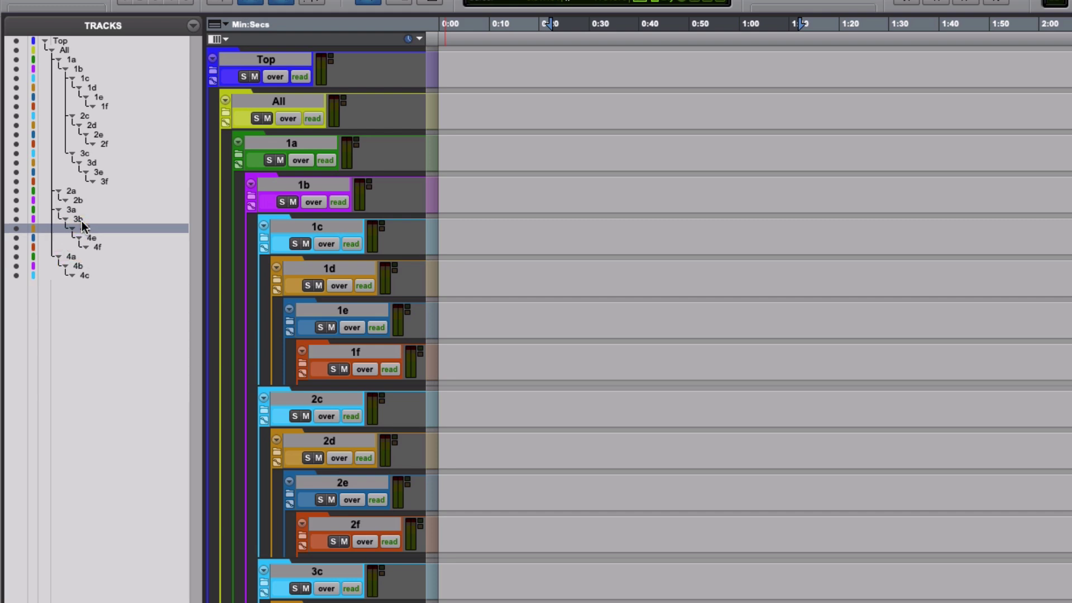
pyautogui.hotkey('ctrl', 'z')
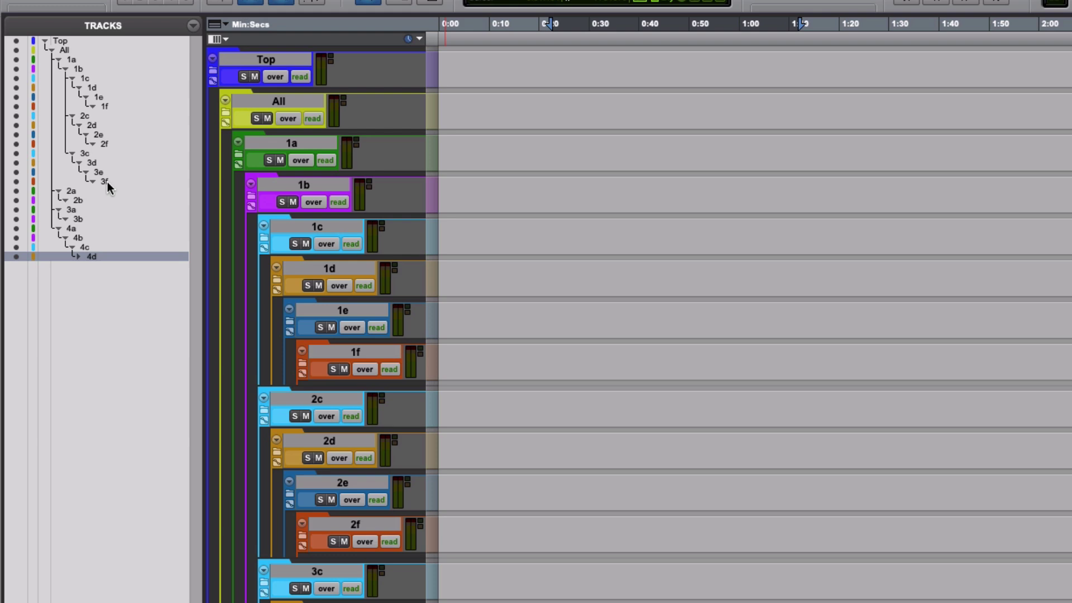
pyautogui.click(76, 239)
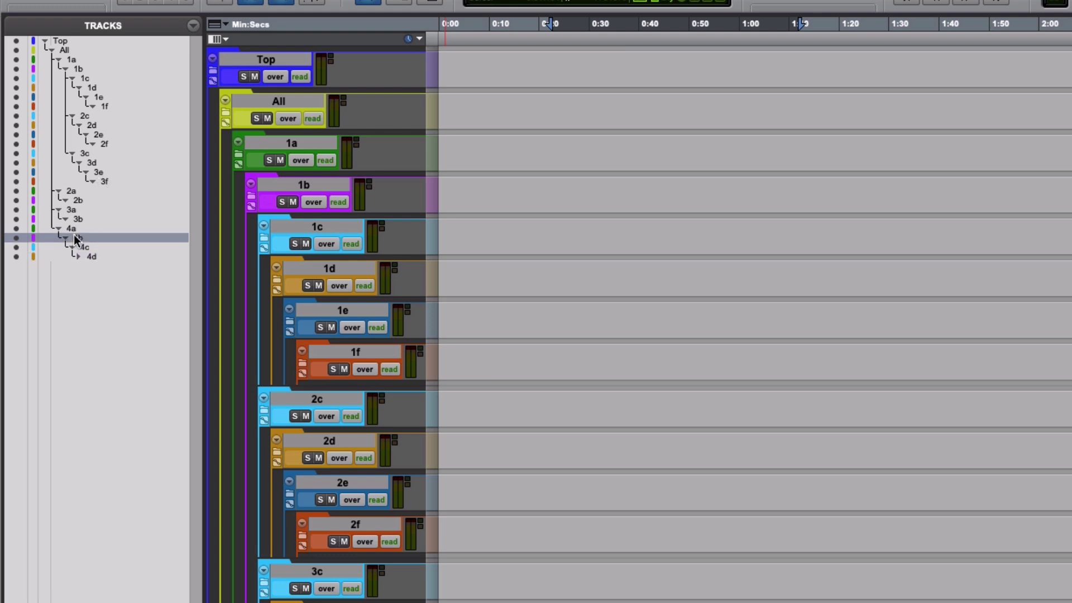
pyautogui.moveTo(75, 236); pyautogui.dragTo(65, 69)
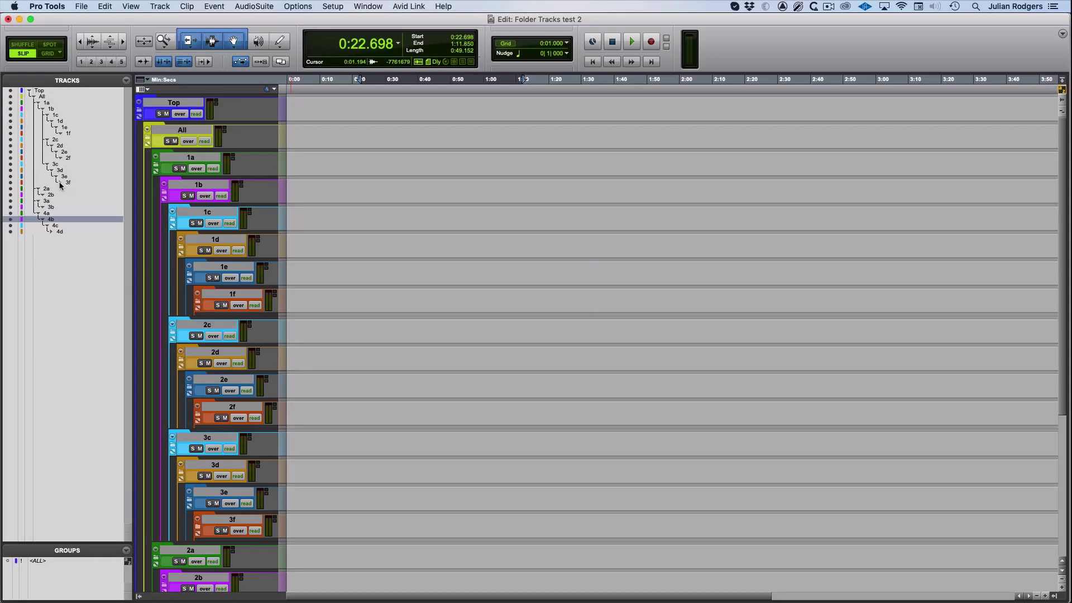
# Step: Collapse folders 3e, 3d and 3c, then Option-click 3c to expand it with all nested folders
pyautogui.click(56, 176)
pyautogui.click(52, 171)
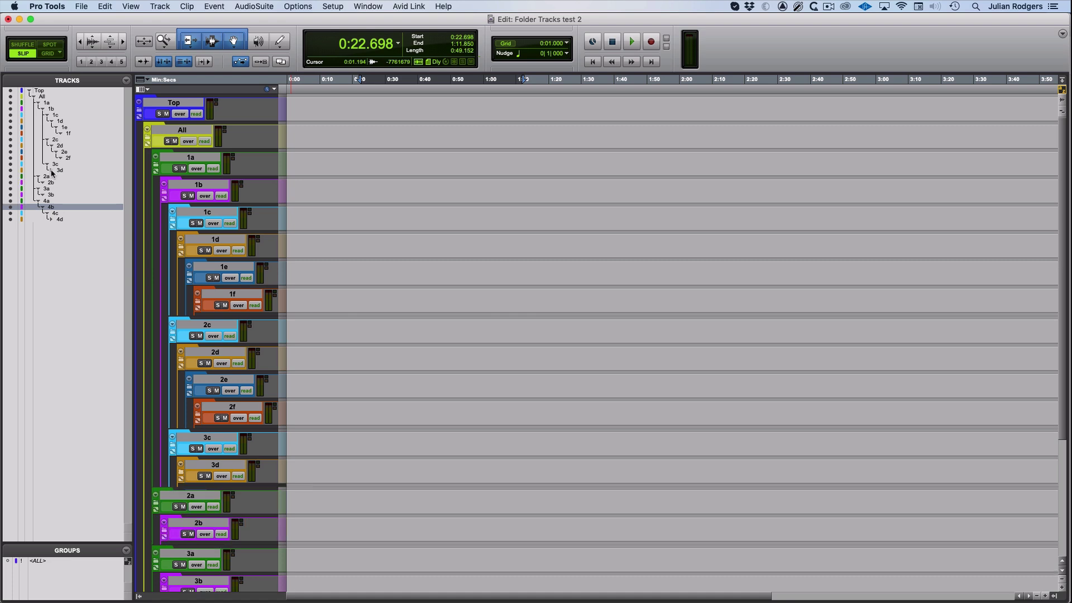
pyautogui.click(48, 165)
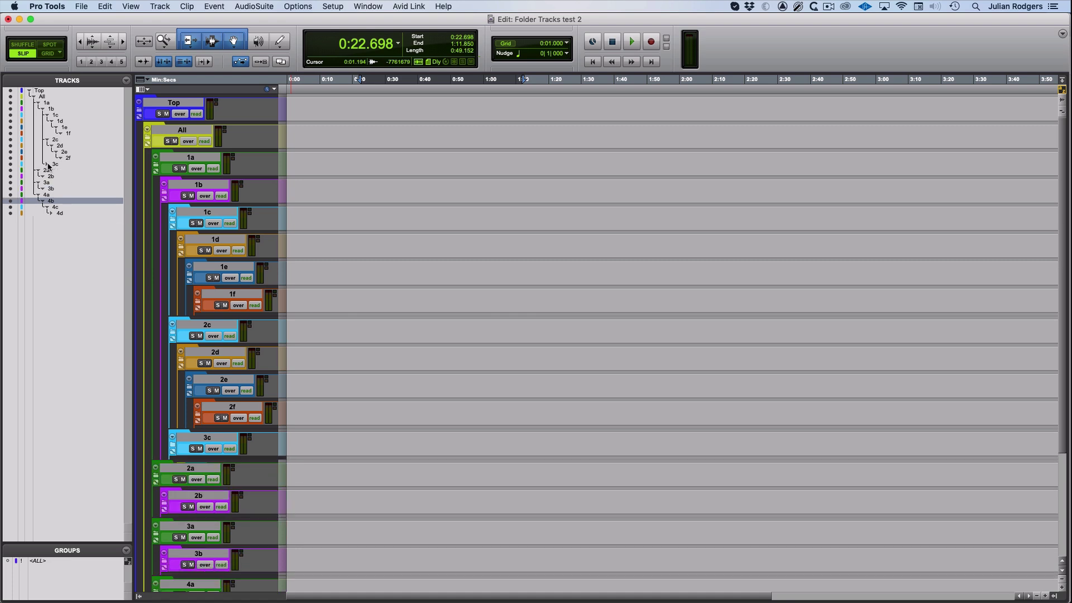
pyautogui.keyDown('alt'); pyautogui.click(48, 165); pyautogui.keyUp('alt')
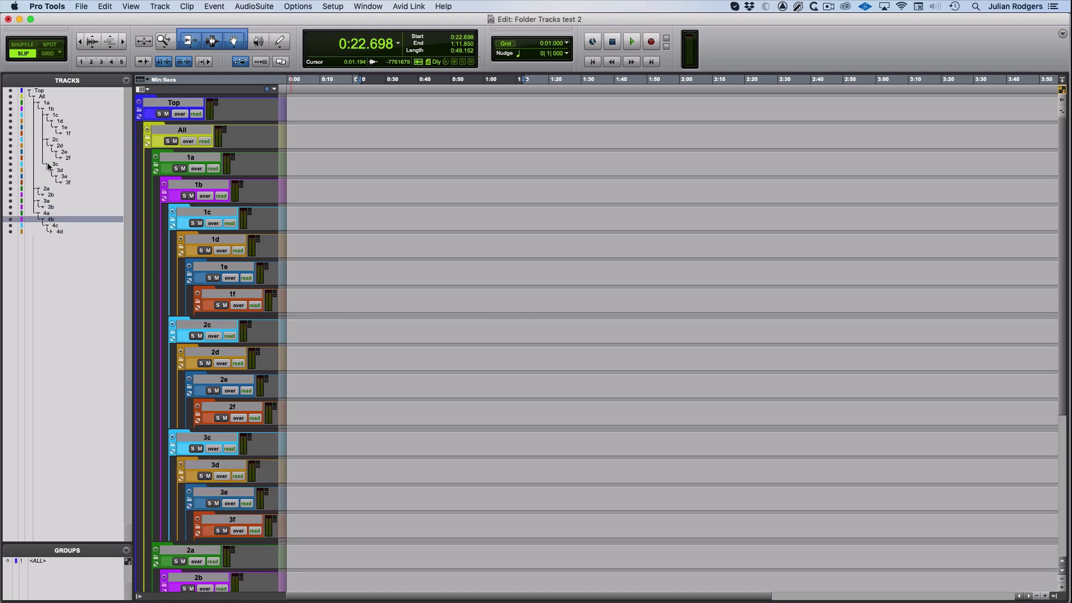
# Step: Toggle folder 3c closed and open twice, leaving it expanded
pyautogui.click(173, 441)
pyautogui.click(173, 441)
pyautogui.click(174, 442)
pyautogui.click(173, 443)
# Step: Option-click Top repeatedly to collapse and expand all nested folders, ending fully expanded
pyautogui.keyDown('super'); pyautogui.click(30, 91); pyautogui.keyUp('super')
pyautogui.keyDown('super'); pyautogui.click(30, 91); pyautogui.keyUp('super')
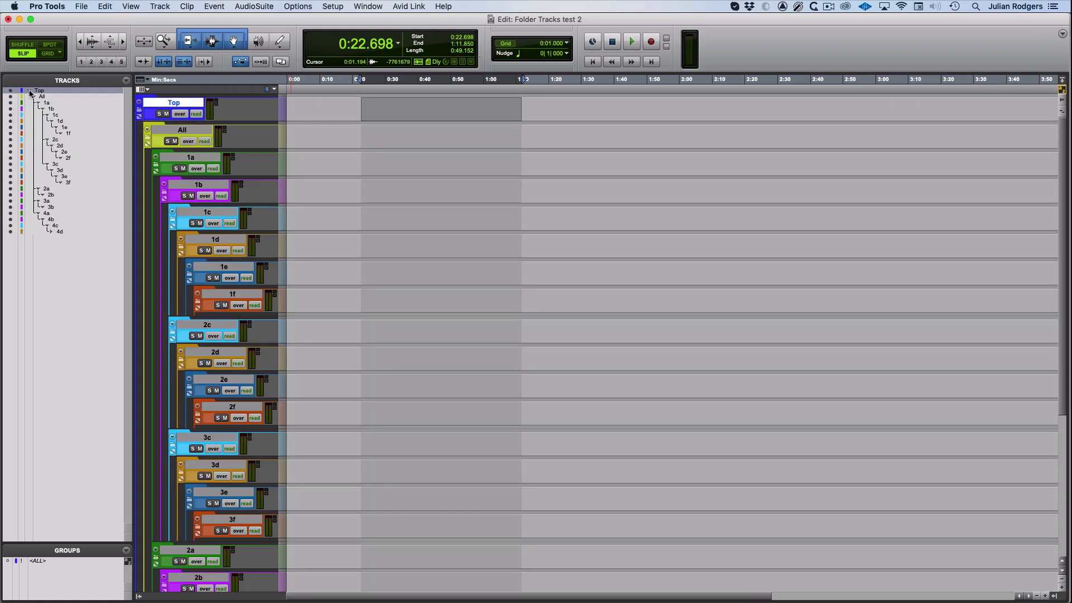
pyautogui.keyDown('super'); pyautogui.click(29, 91); pyautogui.keyUp('super')
pyautogui.keyDown('super'); pyautogui.click(30, 91); pyautogui.keyUp('super')
pyautogui.keyDown('super'); pyautogui.click(29, 91); pyautogui.keyUp('super')
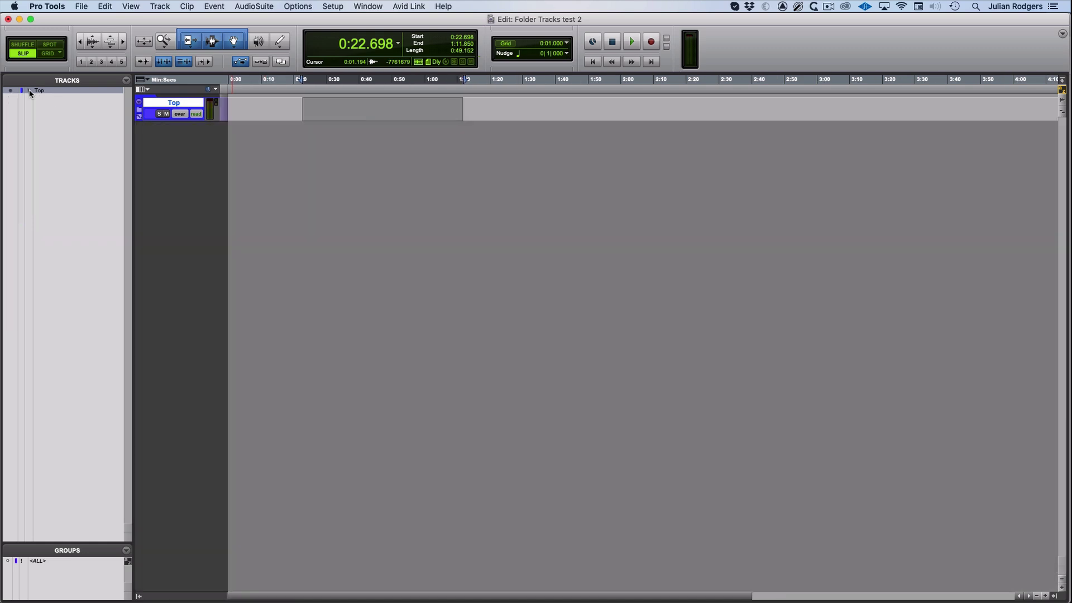
pyautogui.keyDown('super'); pyautogui.click(30, 91); pyautogui.keyUp('super')
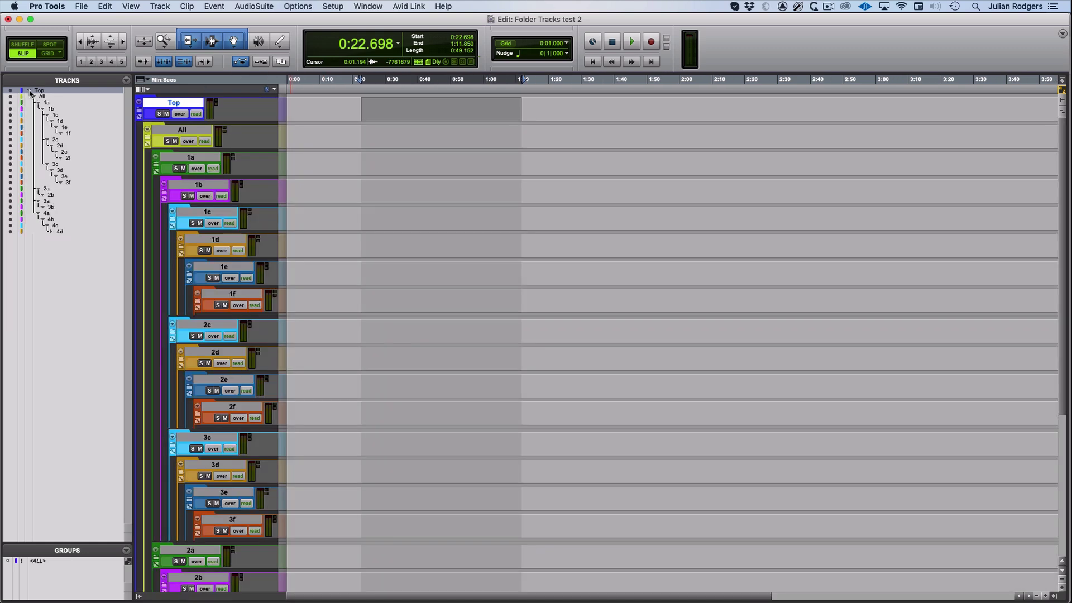
pyautogui.keyDown('super'); pyautogui.click(29, 91); pyautogui.keyUp('super')
pyautogui.keyDown('super'); pyautogui.click(30, 91); pyautogui.keyUp('super')
# Step: Collapse folders 1d and 4b, toggle Top and 2c, then reopen Top with every nested folder expanded
pyautogui.click(51, 121)
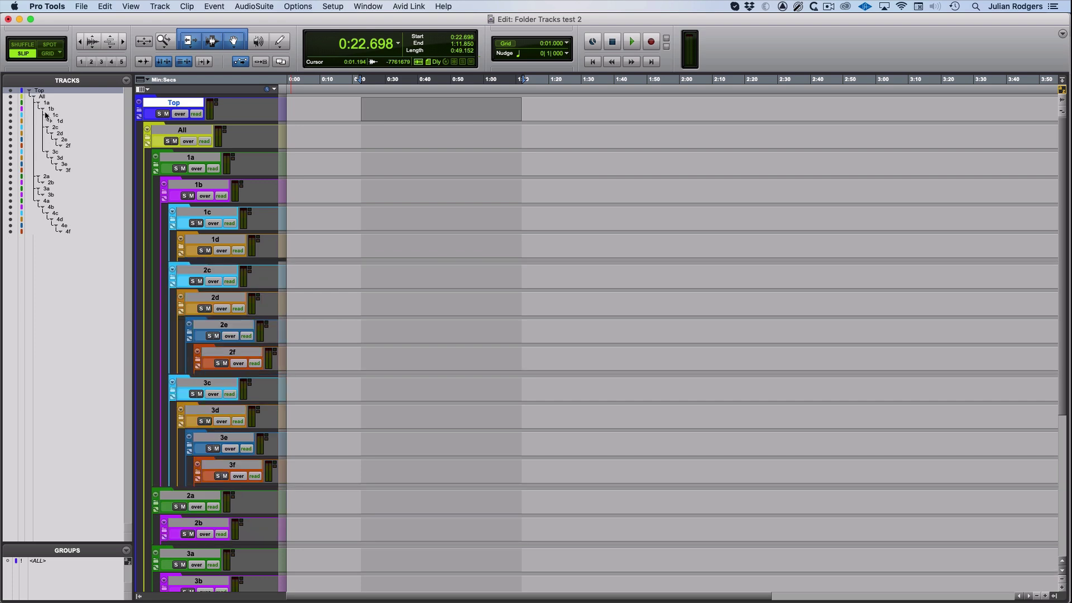
pyautogui.click(42, 207)
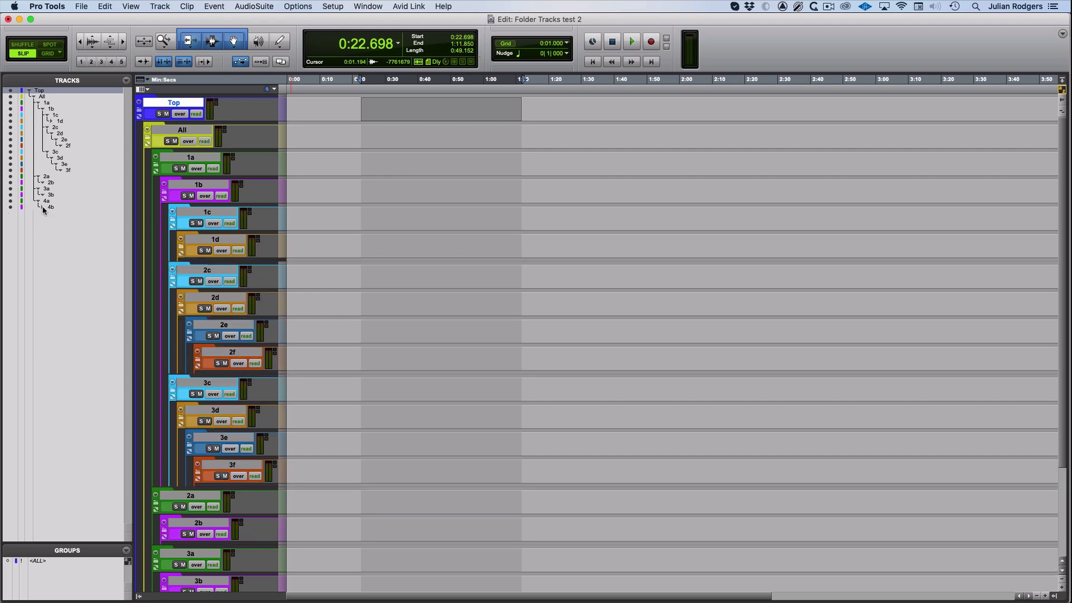
pyautogui.click(29, 91)
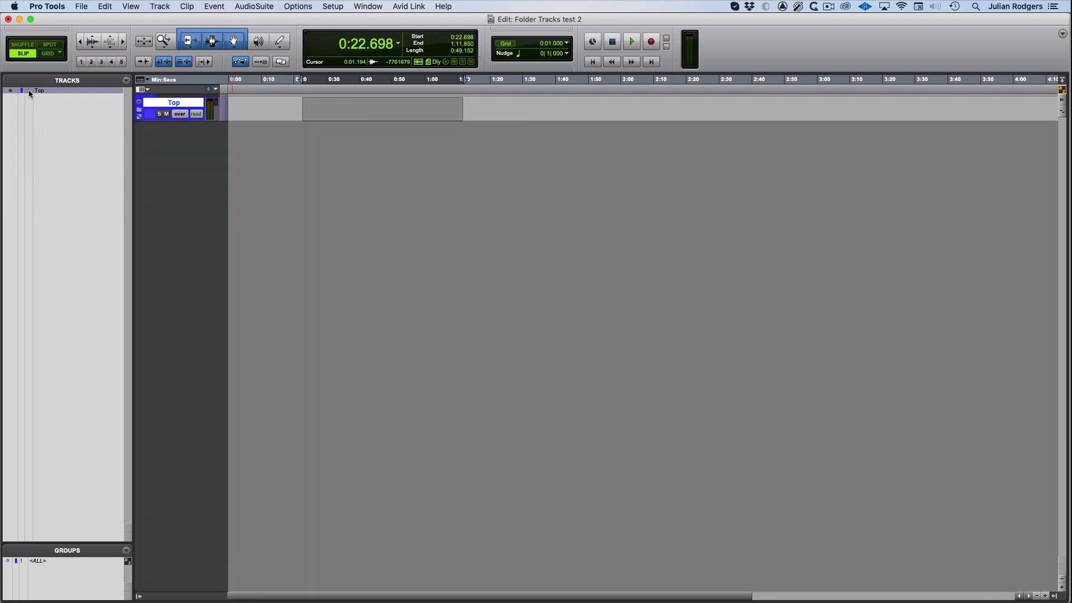
pyautogui.click(30, 91)
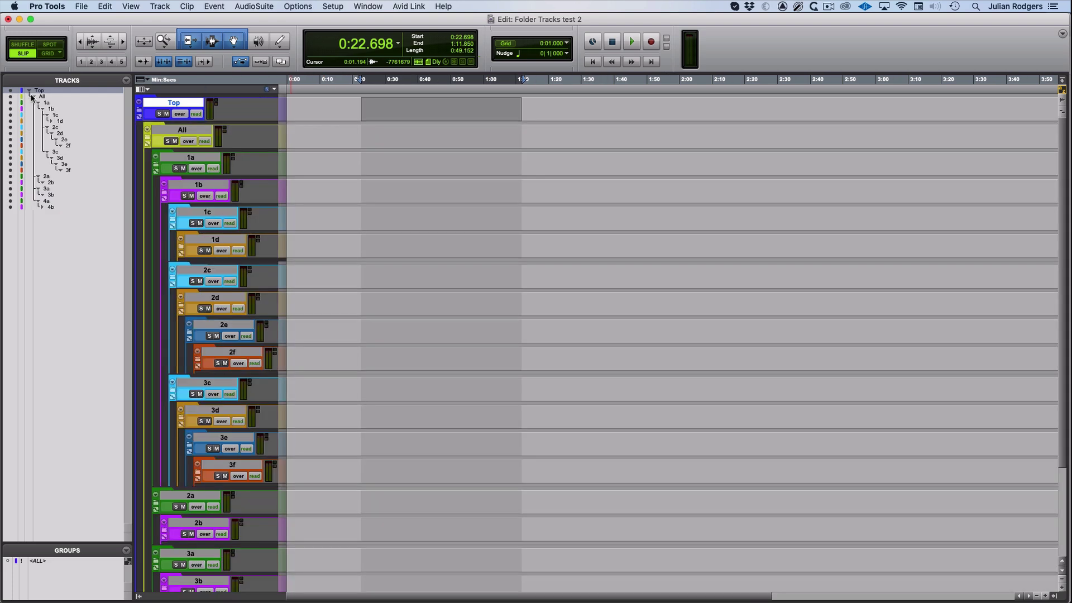
pyautogui.click(52, 124)
pyautogui.click(52, 123)
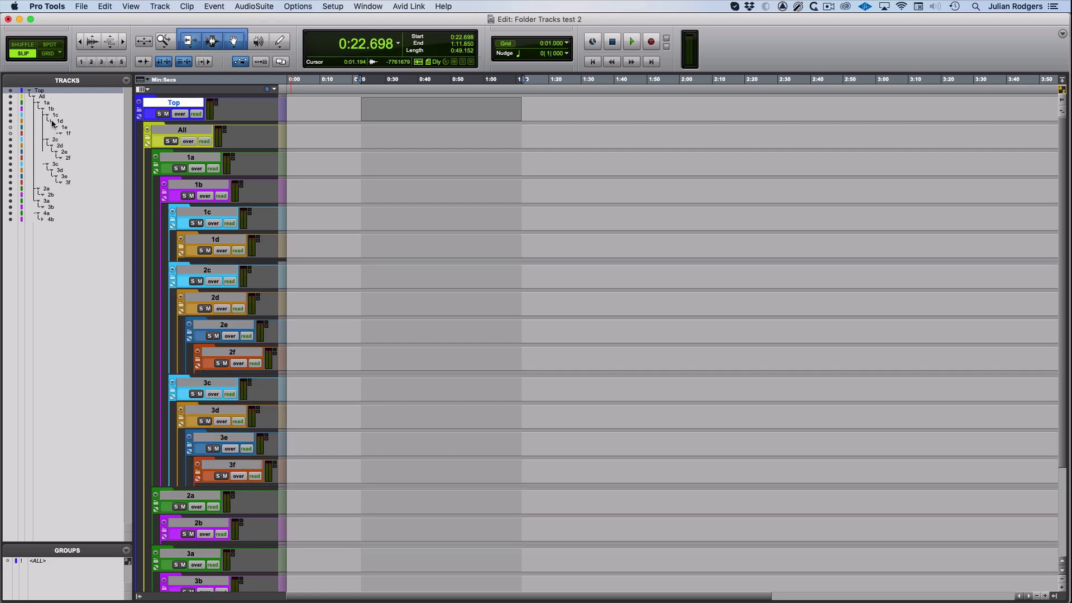
pyautogui.click(30, 91)
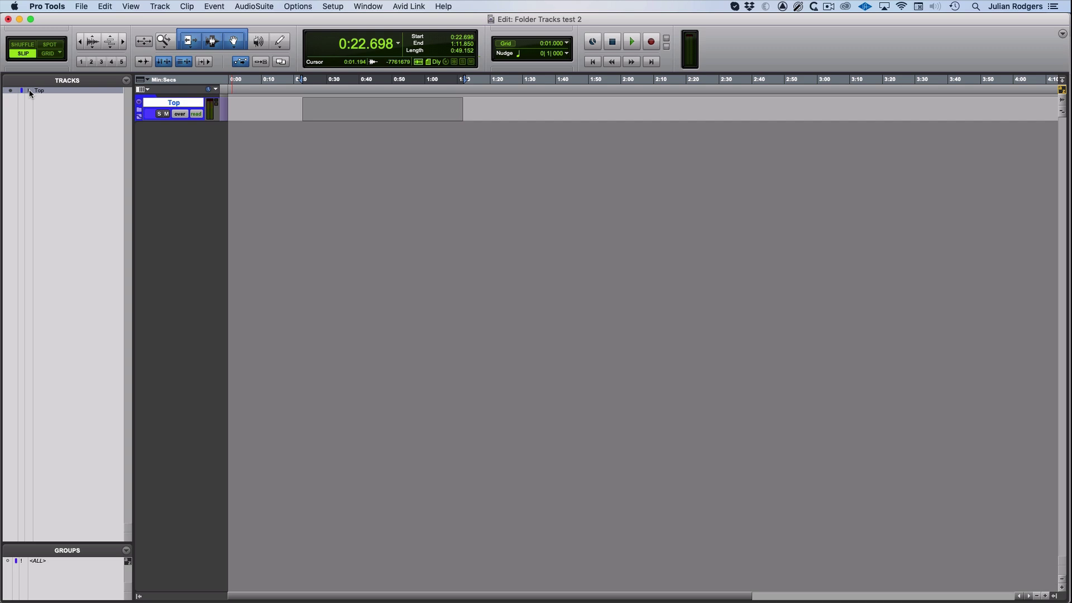
pyautogui.click(30, 91)
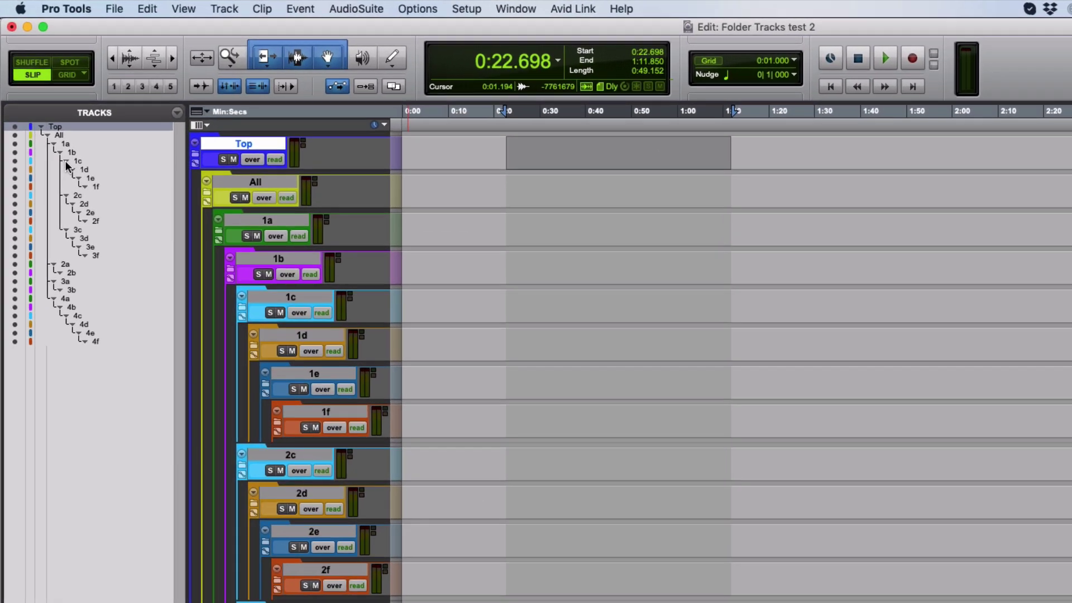
# Step: Cmd-click a c-level triangle to collapse and reopen folders 1c, 2c and 3c together twice
pyautogui.keyDown('alt'); pyautogui.click(65, 157); pyautogui.keyUp('alt')
pyautogui.keyDown('alt'); pyautogui.click(66, 162); pyautogui.keyUp('alt')
pyautogui.keyDown('alt'); pyautogui.click(65, 162); pyautogui.keyUp('alt')
pyautogui.keyDown('alt'); pyautogui.click(65, 162); pyautogui.keyUp('alt')
# Step: Select tracks 1c, 2c and 3c, then collapse and reopen them together
pyautogui.click(79, 162)
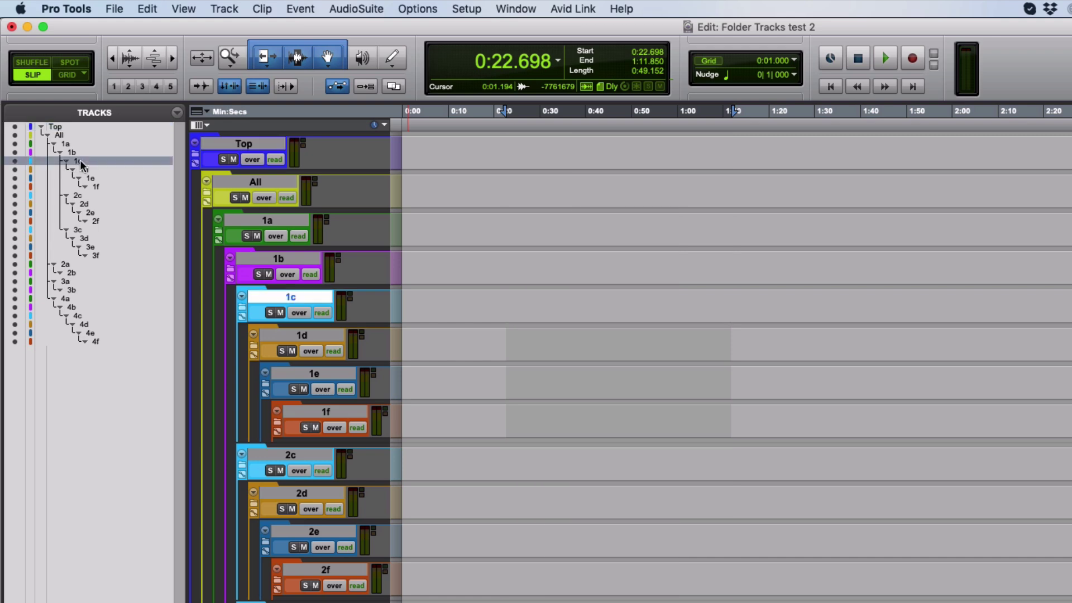
pyautogui.click(77, 197)
pyautogui.click(79, 230)
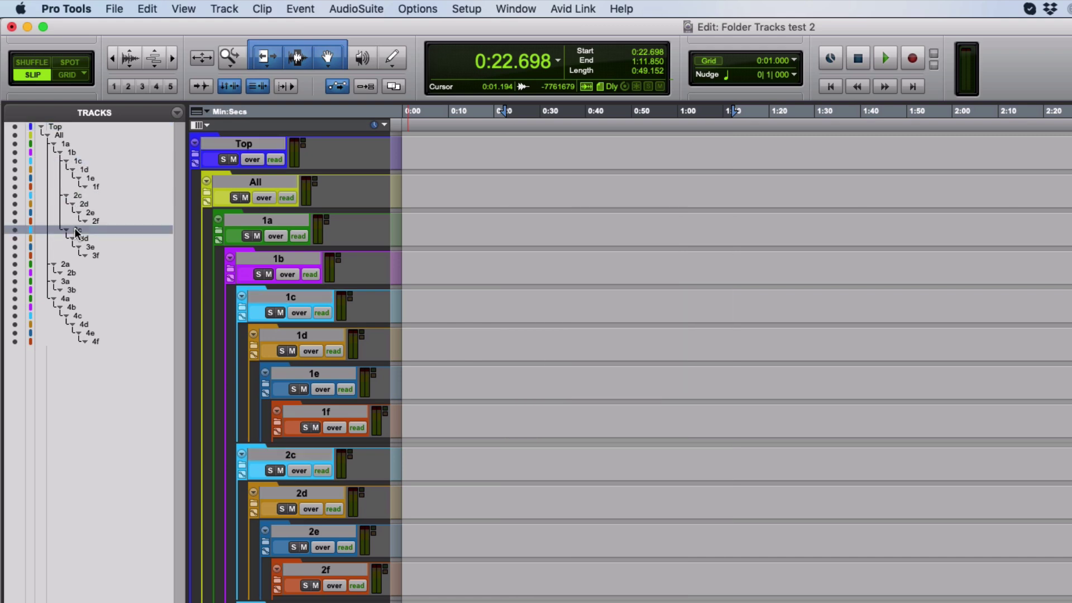
pyautogui.keyDown('alt'); pyautogui.click(66, 162); pyautogui.keyUp('alt')
pyautogui.keyDown('alt'); pyautogui.click(66, 161); pyautogui.keyUp('alt')
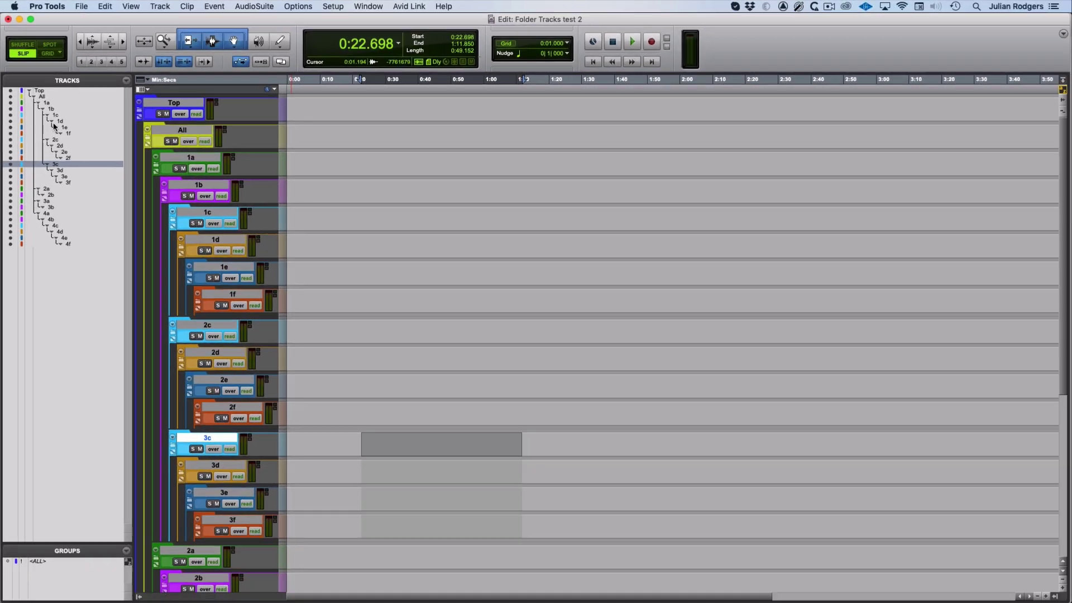
# Step: Collapse folders 1e, 2e and 3e to hide tracks 1f, 2f and 3f
pyautogui.click(77, 177)
pyautogui.click(57, 148)
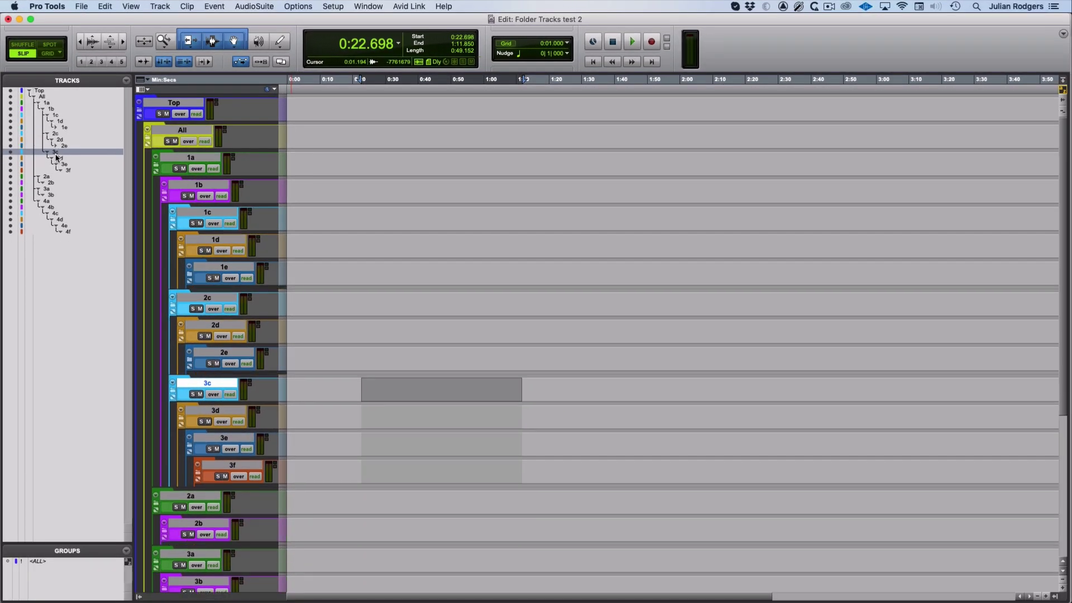
pyautogui.click(58, 164)
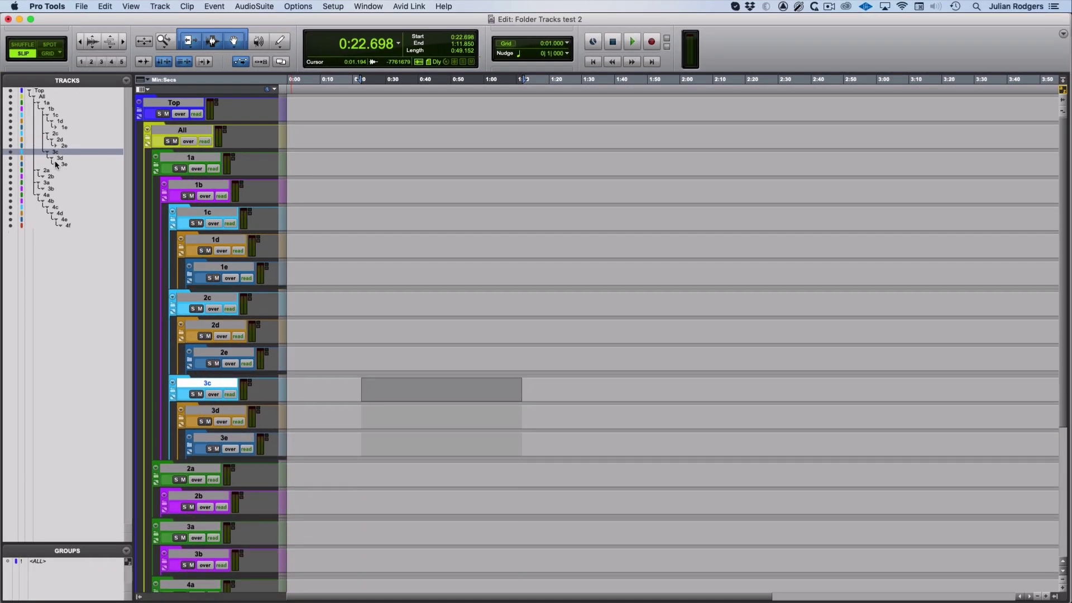
# Step: Toggle the c-level folders closed and open together three times, ending expanded
pyautogui.keyDown('alt'); pyautogui.click(47, 117); pyautogui.keyUp('alt')
pyautogui.keyDown('alt'); pyautogui.click(47, 117); pyautogui.keyUp('alt')
pyautogui.keyDown('alt'); pyautogui.click(47, 117); pyautogui.keyUp('alt')
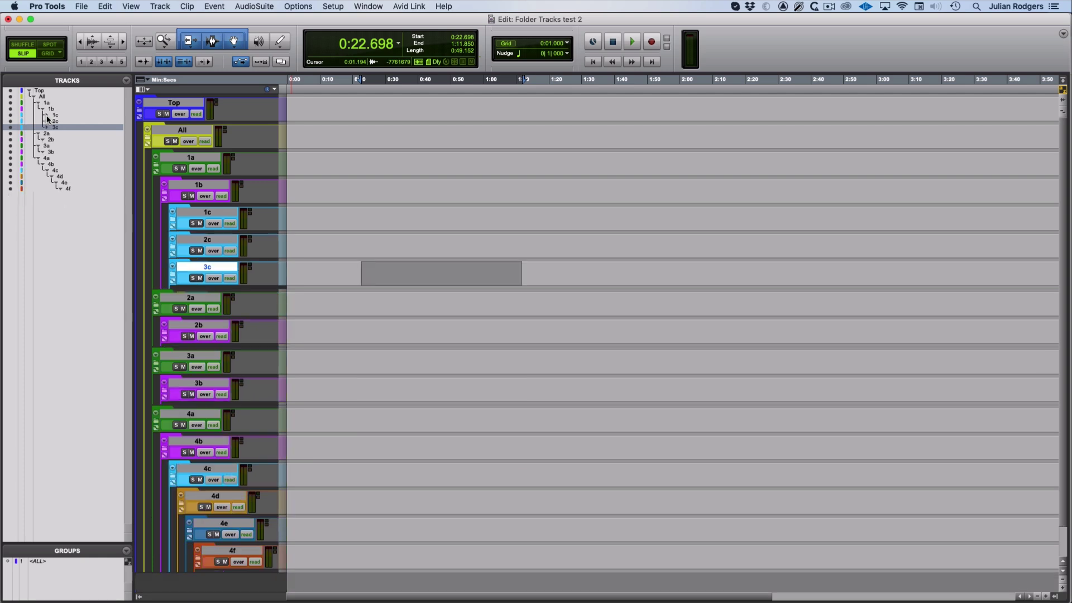
pyautogui.keyDown('alt'); pyautogui.click(47, 117); pyautogui.keyUp('alt')
pyautogui.keyDown('alt'); pyautogui.click(47, 117); pyautogui.keyUp('alt')
pyautogui.keyDown('alt'); pyautogui.click(47, 117); pyautogui.keyUp('alt')
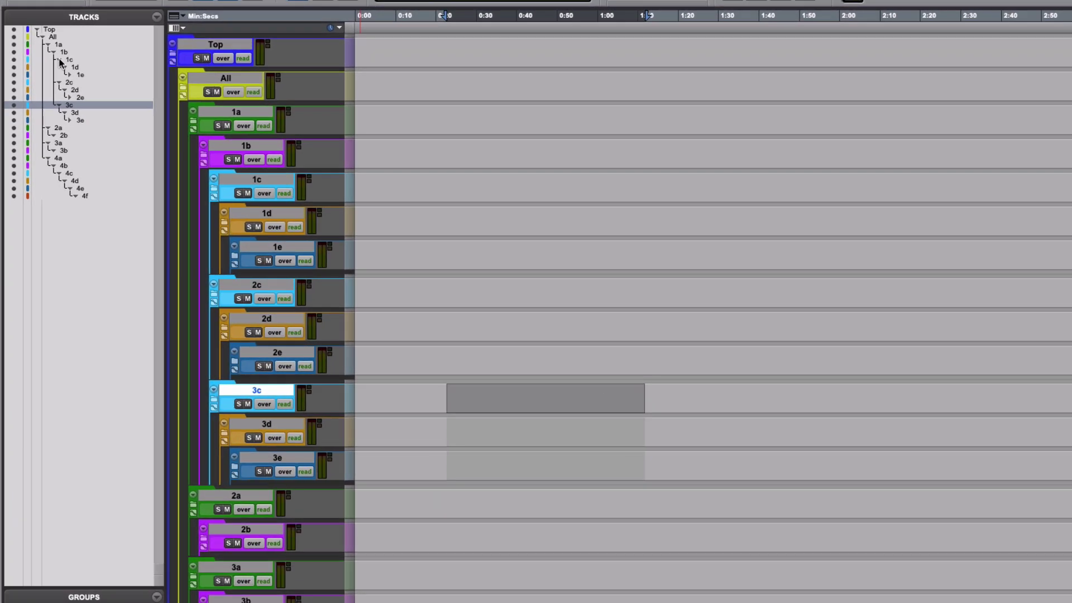
# Step: Cmd+Option-click the c-level triangle to collapse and reopen 1c, 2c and 3c with all sub-folders expanded
pyautogui.keyDown('alt'); pyautogui.keyDown('super'); pyautogui.click(60, 59); pyautogui.keyUp('super'); pyautogui.keyUp('alt')
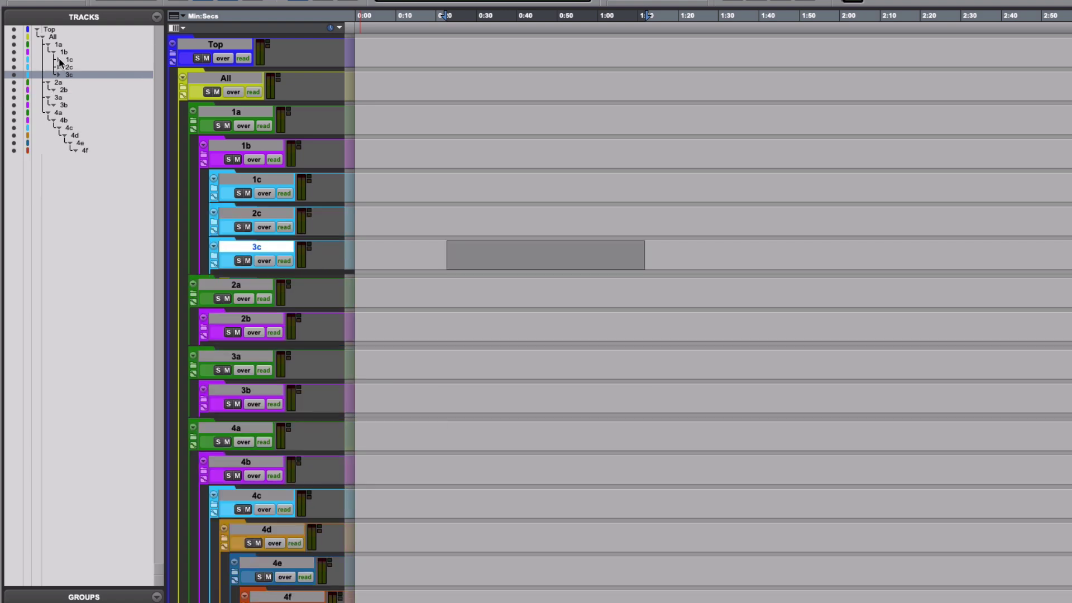
pyautogui.keyDown('alt'); pyautogui.keyDown('super'); pyautogui.click(59, 59); pyautogui.keyUp('super'); pyautogui.keyUp('alt')
pyautogui.keyDown('alt'); pyautogui.keyDown('super'); pyautogui.click(59, 59); pyautogui.keyUp('super'); pyautogui.keyUp('alt')
pyautogui.keyDown('alt'); pyautogui.keyDown('super'); pyautogui.click(59, 59); pyautogui.keyUp('super'); pyautogui.keyUp('alt')
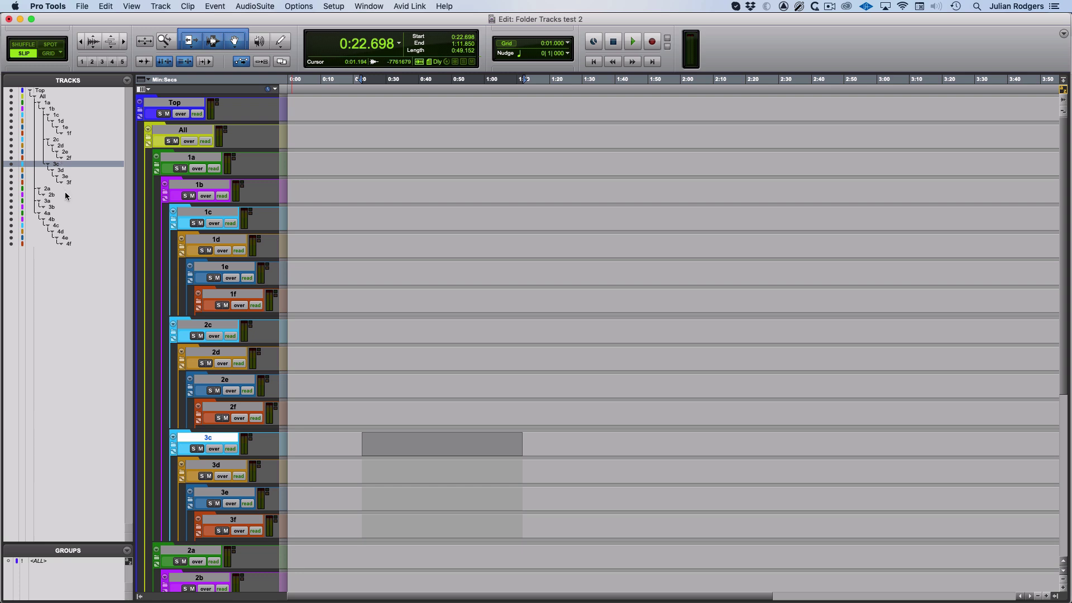
# Step: Select folders 1d, 2e and 4a, then collapse and expand them together as a group
pyautogui.click(62, 121)
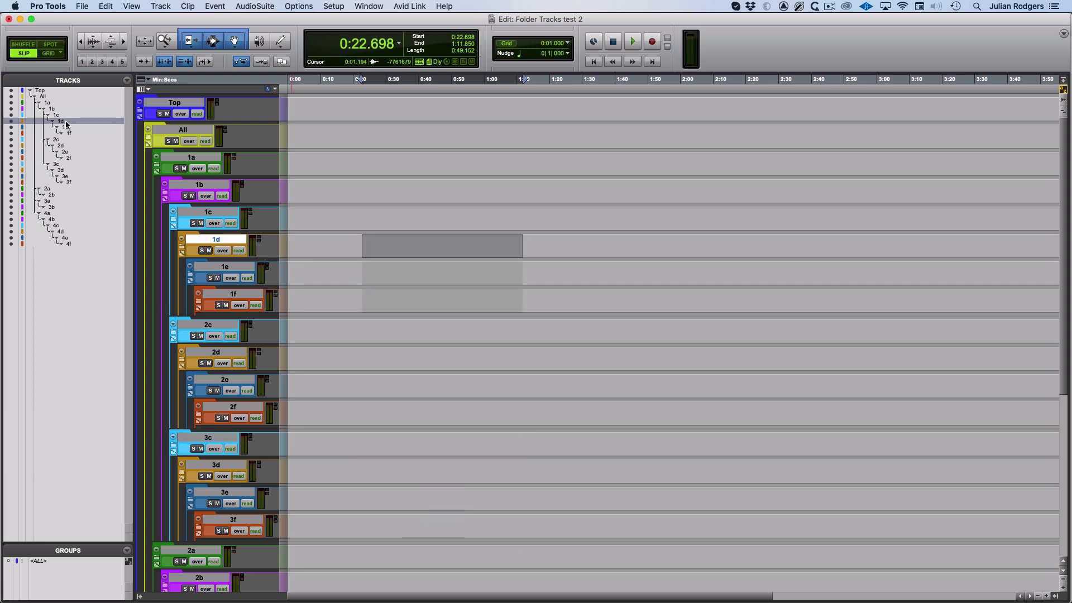
pyautogui.click(70, 151)
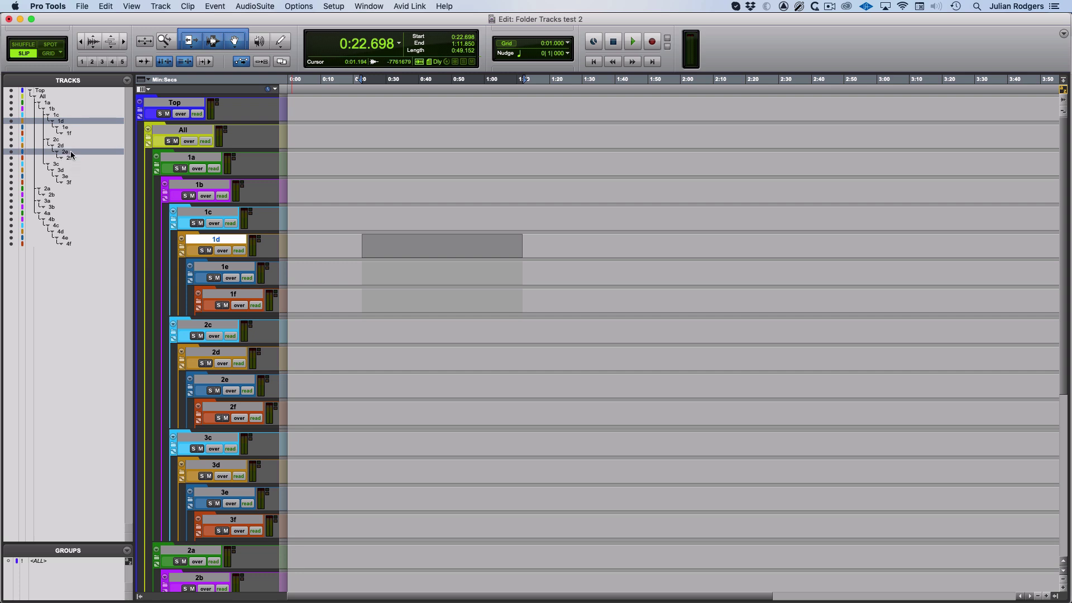
pyautogui.click(56, 215)
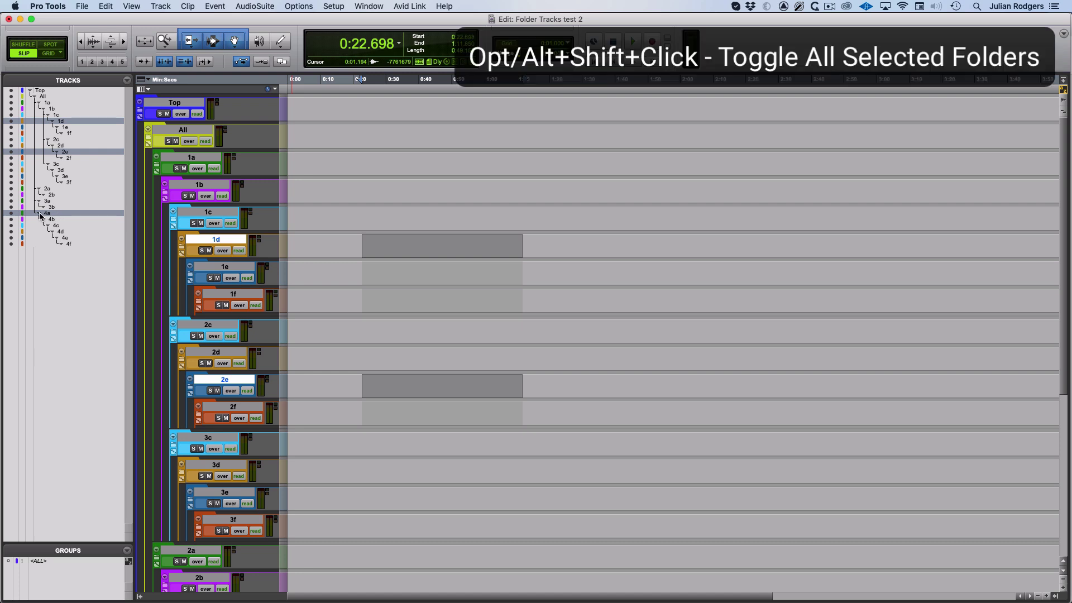
pyautogui.keyDown('alt'); pyautogui.keyDown('shift'); pyautogui.click(39, 214); pyautogui.keyUp('shift'); pyautogui.keyUp('alt')
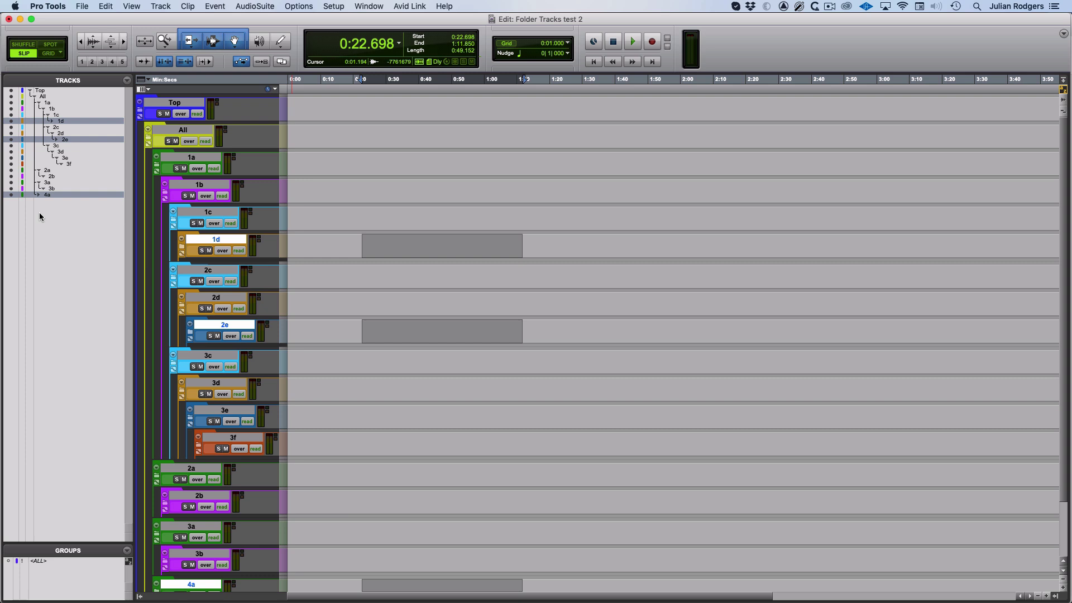
pyautogui.keyDown('alt'); pyautogui.keyDown('shift'); pyautogui.click(38, 194); pyautogui.keyUp('shift'); pyautogui.keyUp('alt')
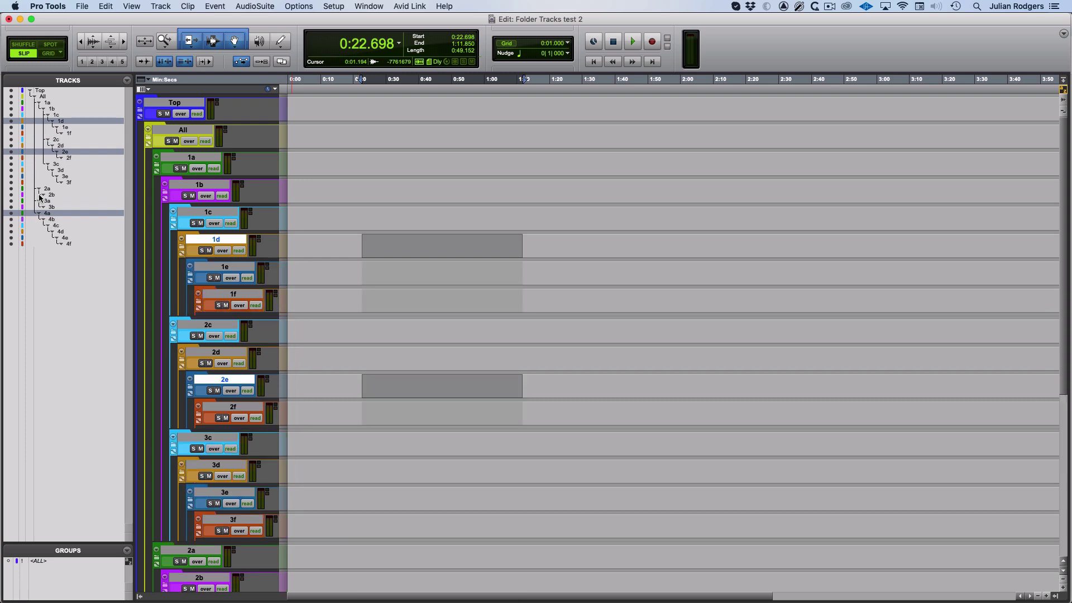